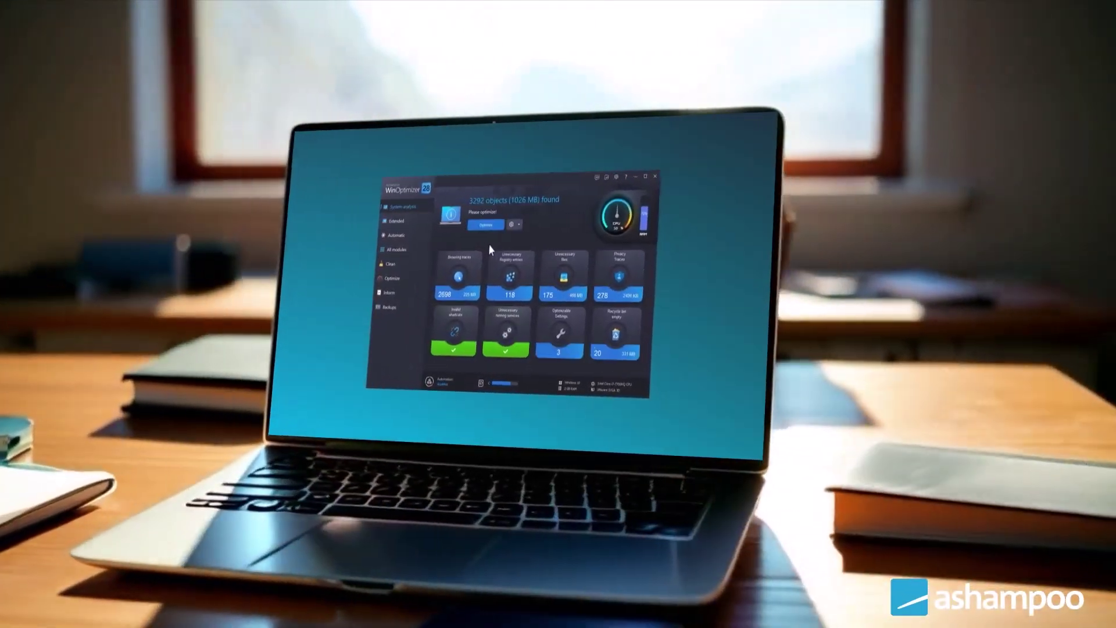
Run the system analysis and optimize the 3292 objects (1026 MB) it finds
{"action": "left_click", "coordinate": [486, 225]}
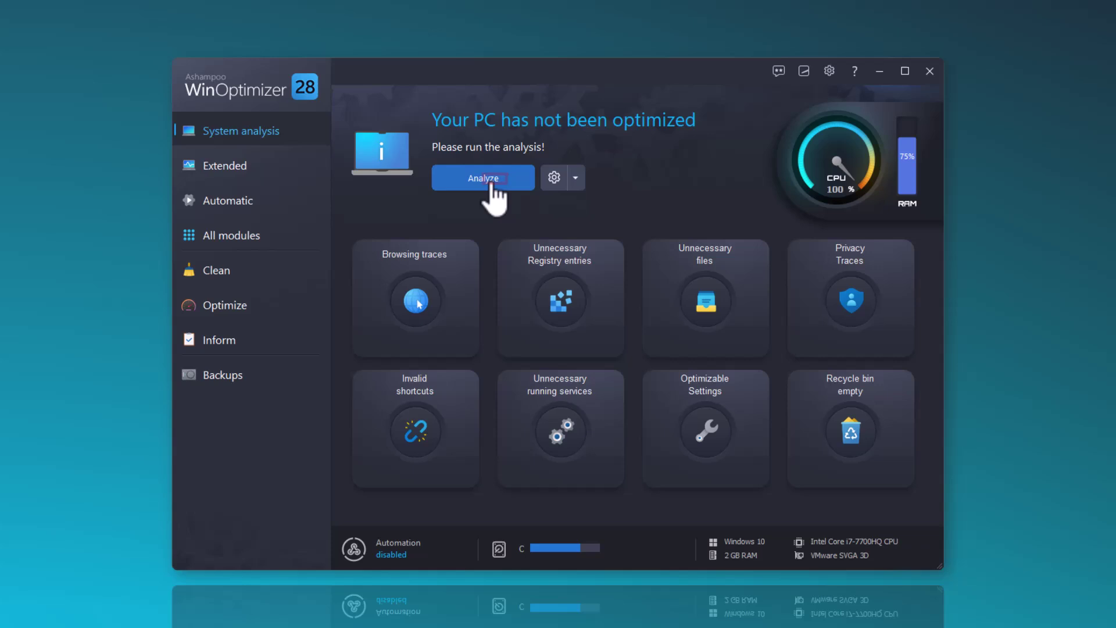
{"action": "left_click", "coordinate": [491, 180]}
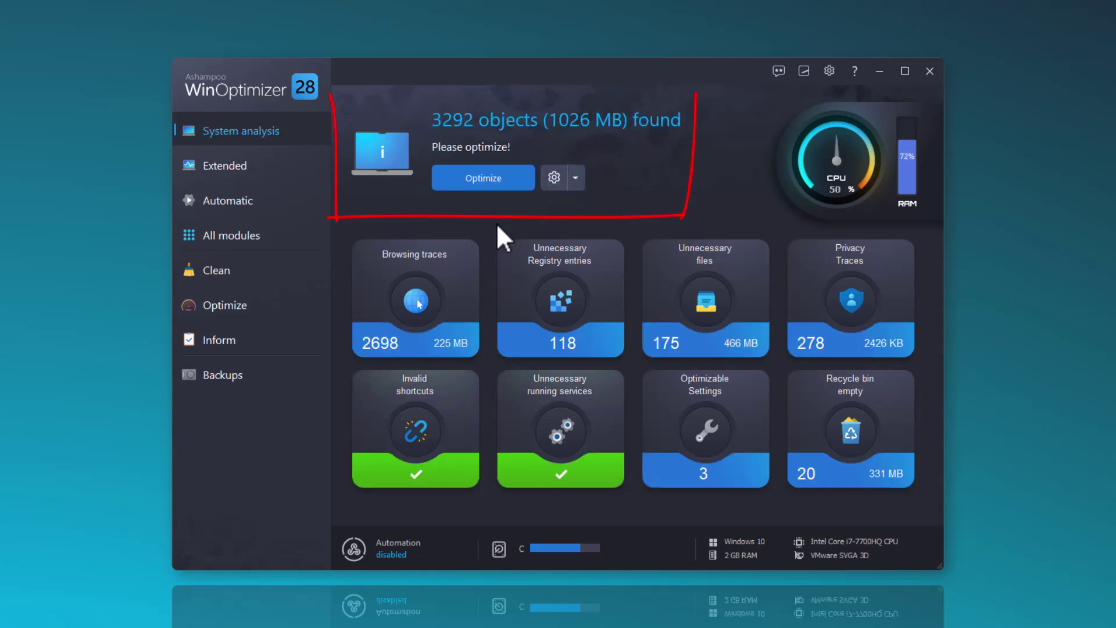
{"action": "left_click", "coordinate": [488, 185]}
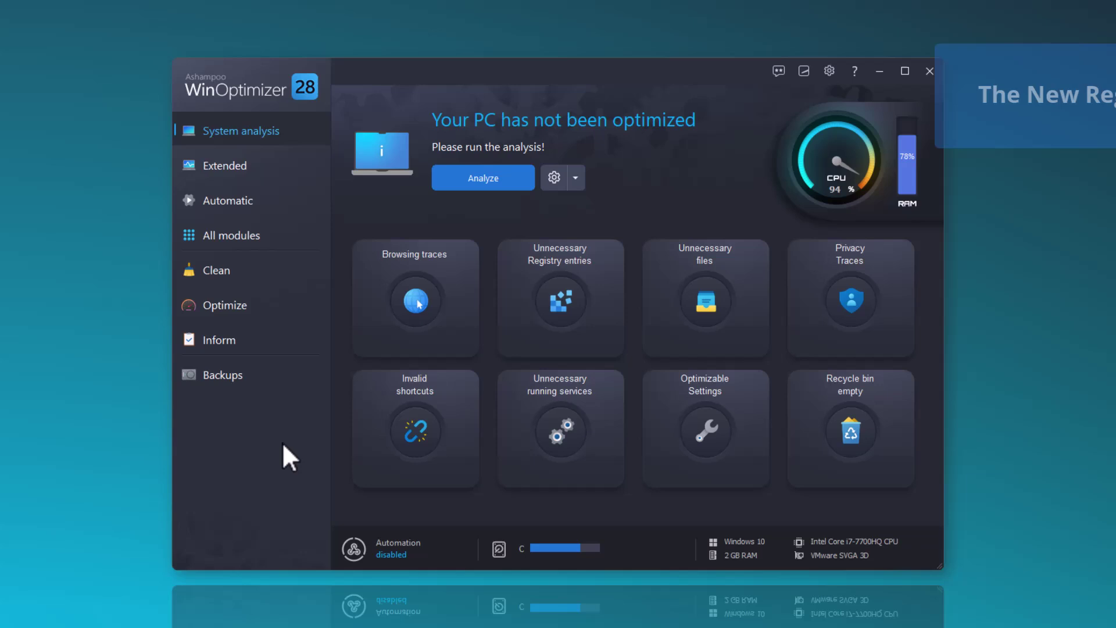
List all modules by name and launch Registry Optimizer 2, whose scan marks 118 orphaned entries
{"action": "left_click", "coordinate": [239, 234]}
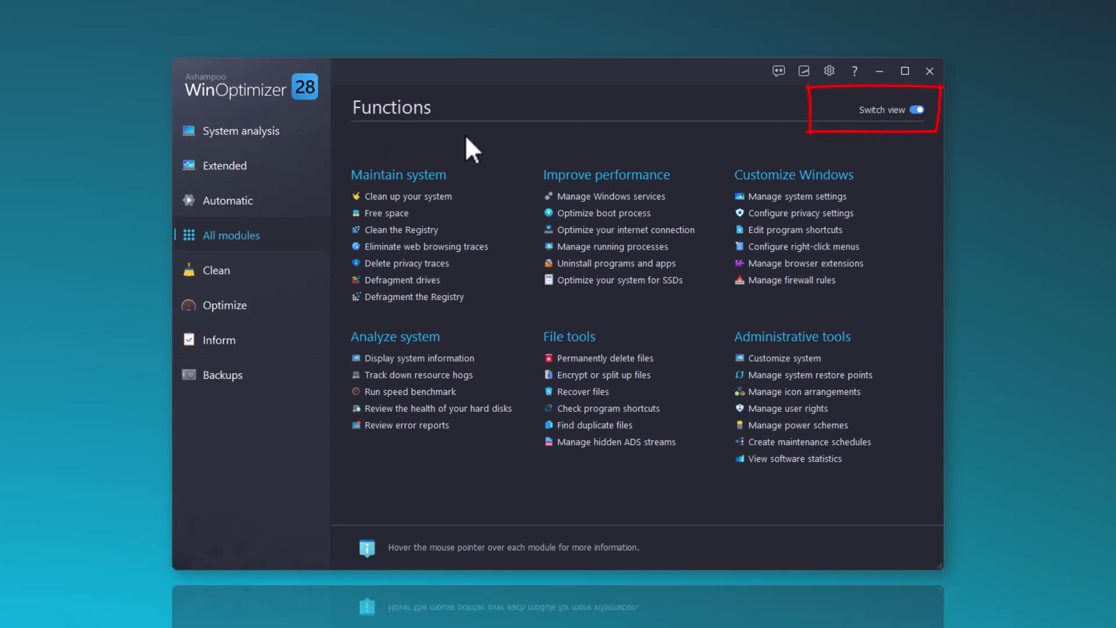
{"action": "left_click", "coordinate": [918, 110]}
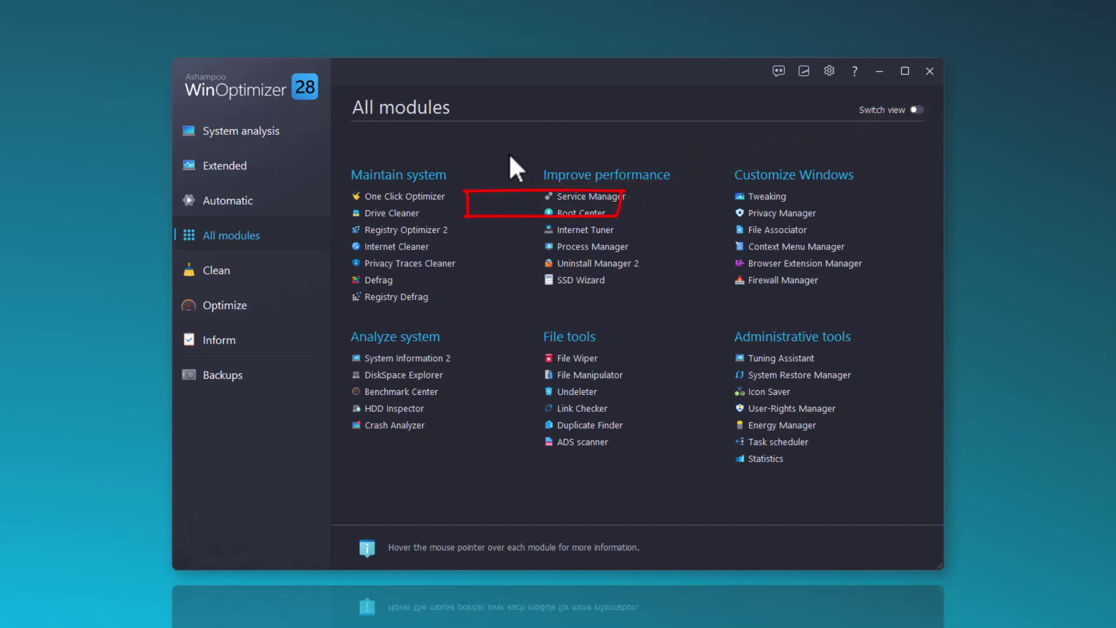
{"action": "left_click", "coordinate": [427, 230]}
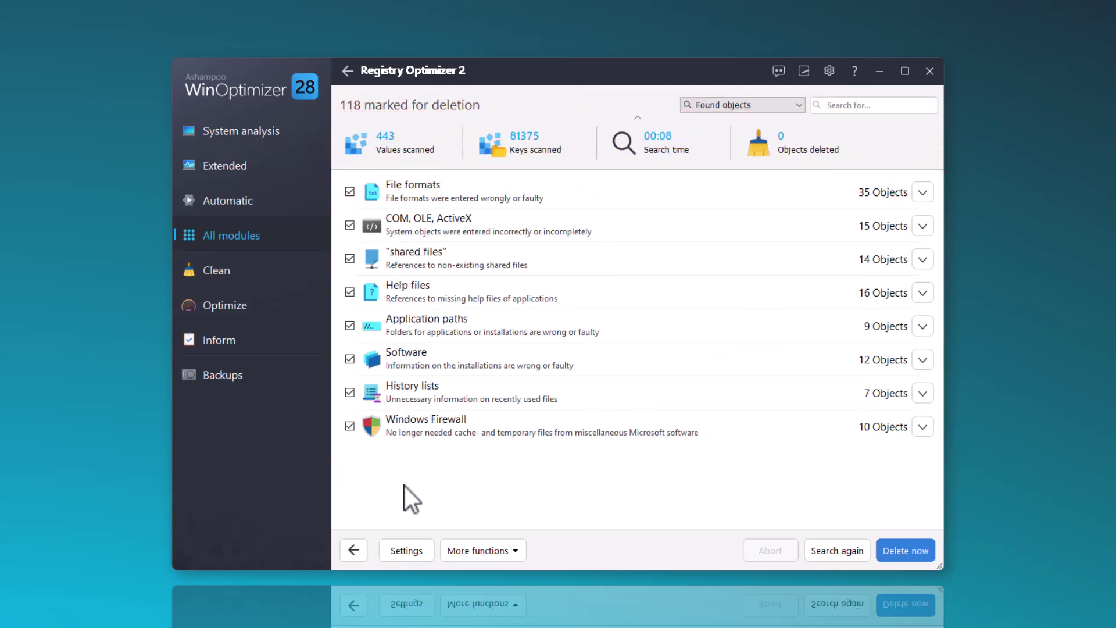
Review the super-safe scan settings, then delete all marked registry entries, including the leftover File formats entry
{"action": "left_click", "coordinate": [409, 552]}
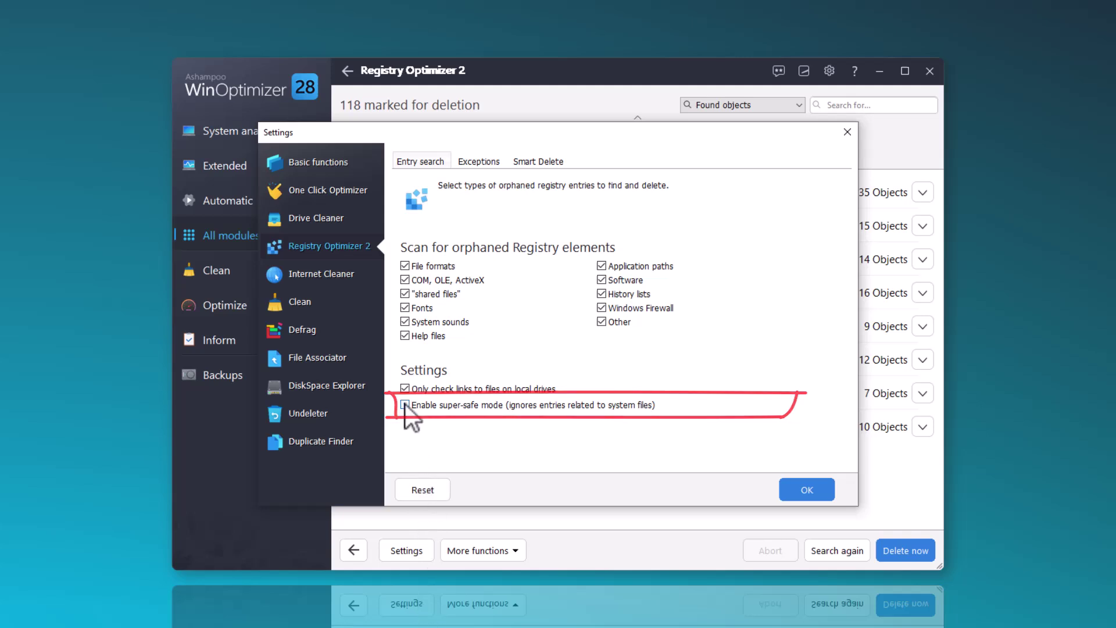
{"action": "left_click", "coordinate": [802, 491]}
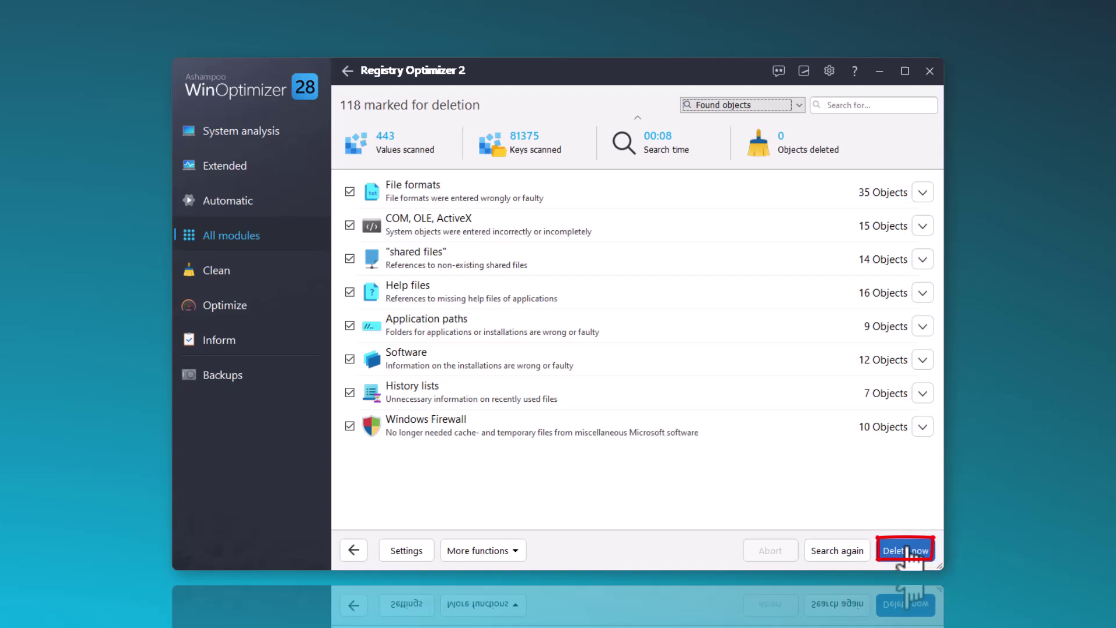
{"action": "left_click", "coordinate": [908, 550]}
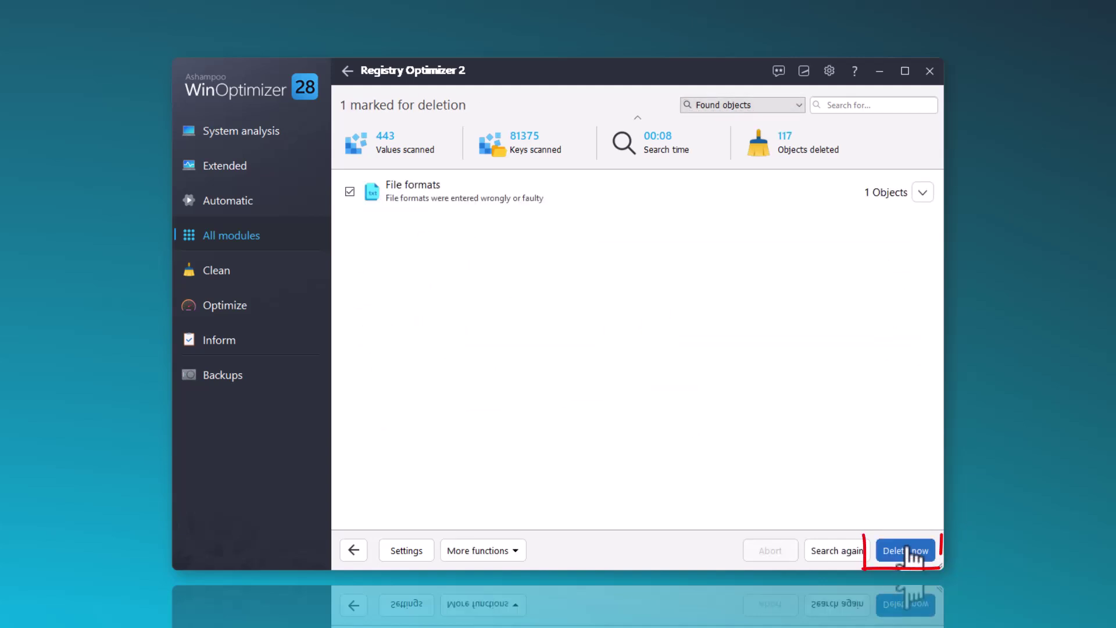
{"action": "left_click", "coordinate": [908, 551]}
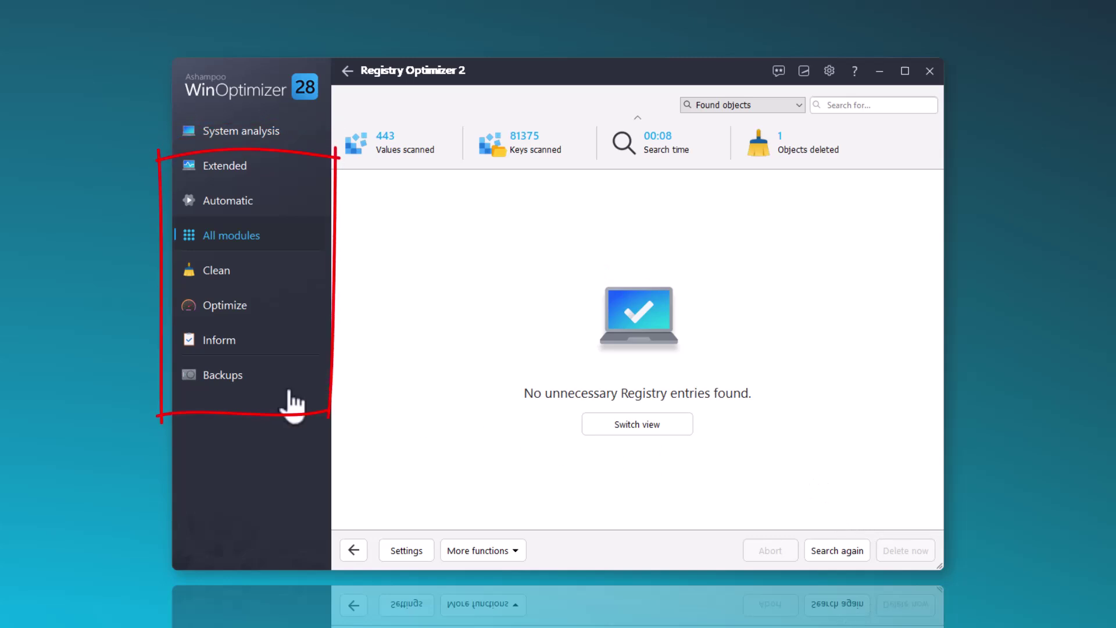
Inspect the backup of the 117 deleted registry entries, then go back to System analysis
{"action": "left_click", "coordinate": [225, 377]}
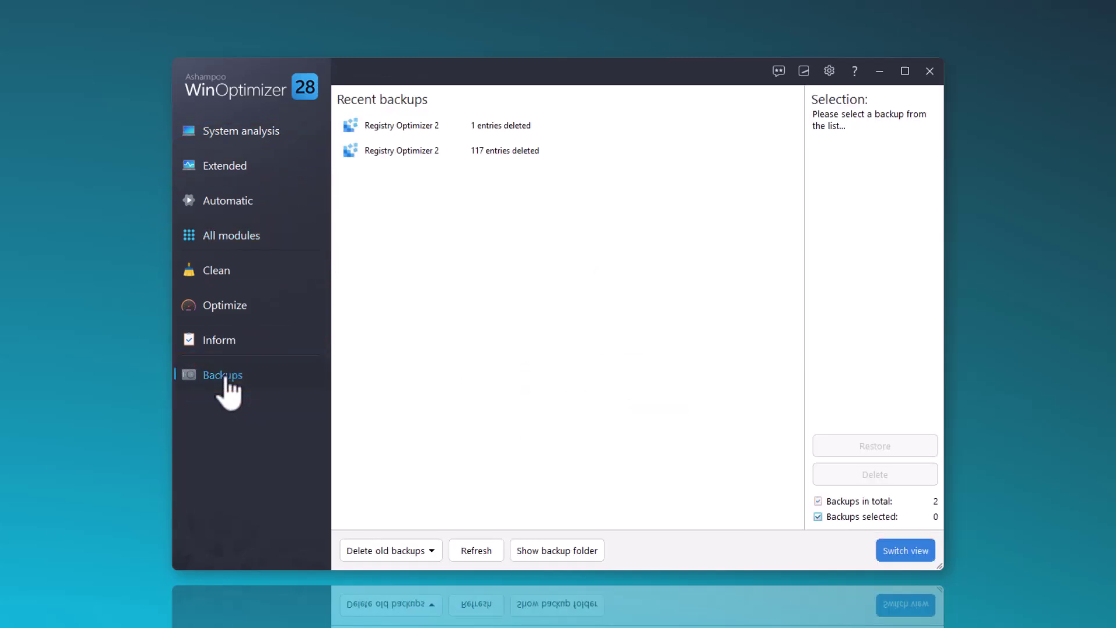
{"action": "left_click", "coordinate": [403, 161]}
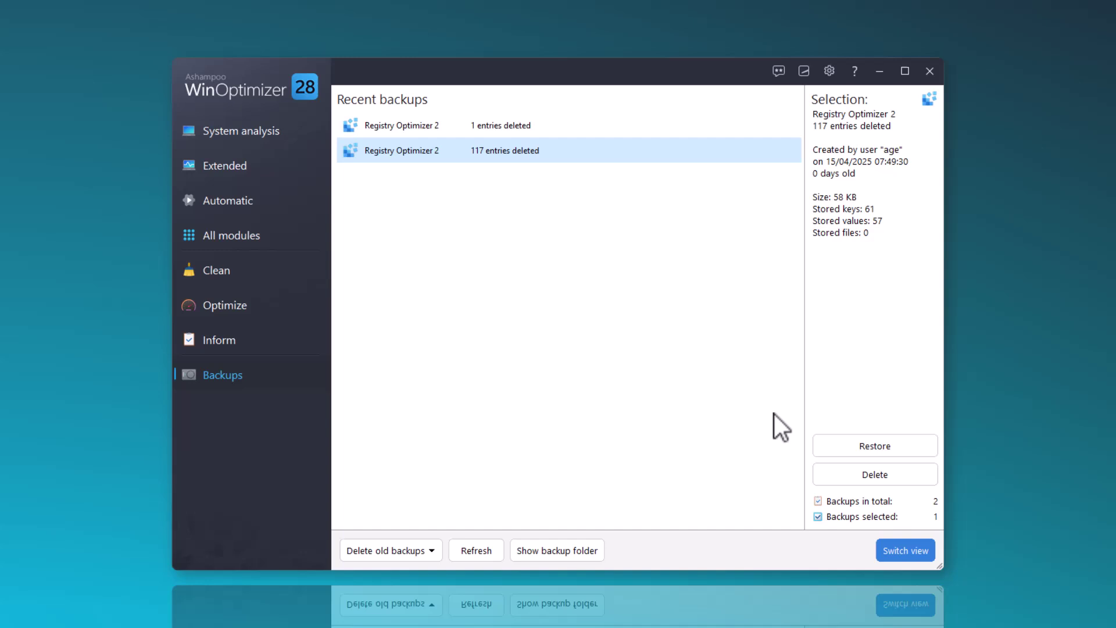
{"action": "left_click", "coordinate": [239, 139]}
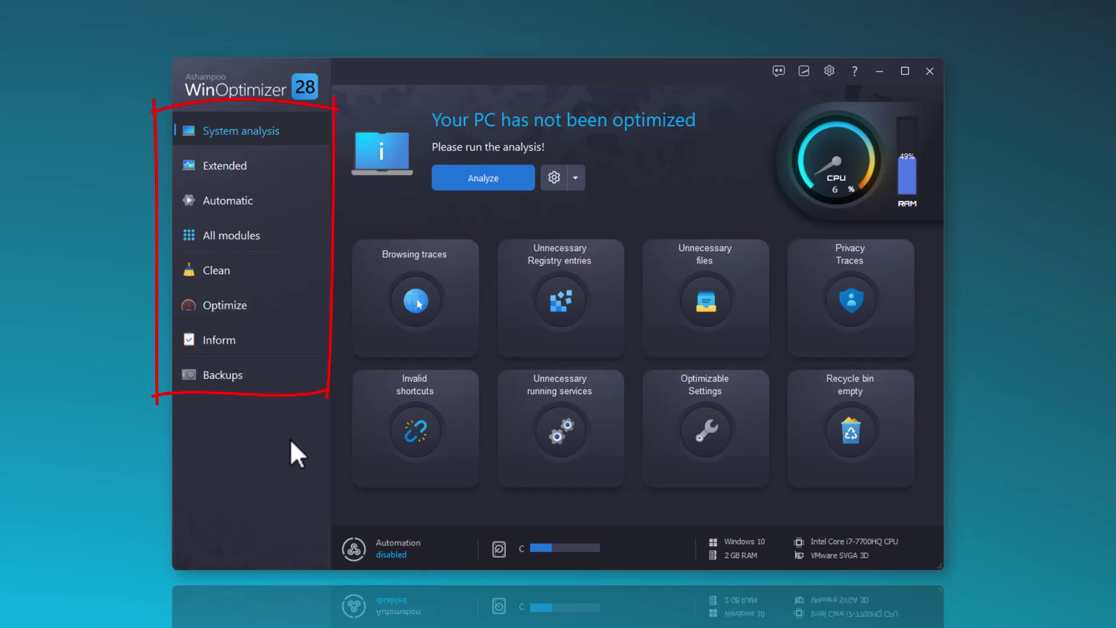
From All modules, toggle the by-function view on and off and launch Firewall Manager
{"action": "left_click", "coordinate": [243, 237]}
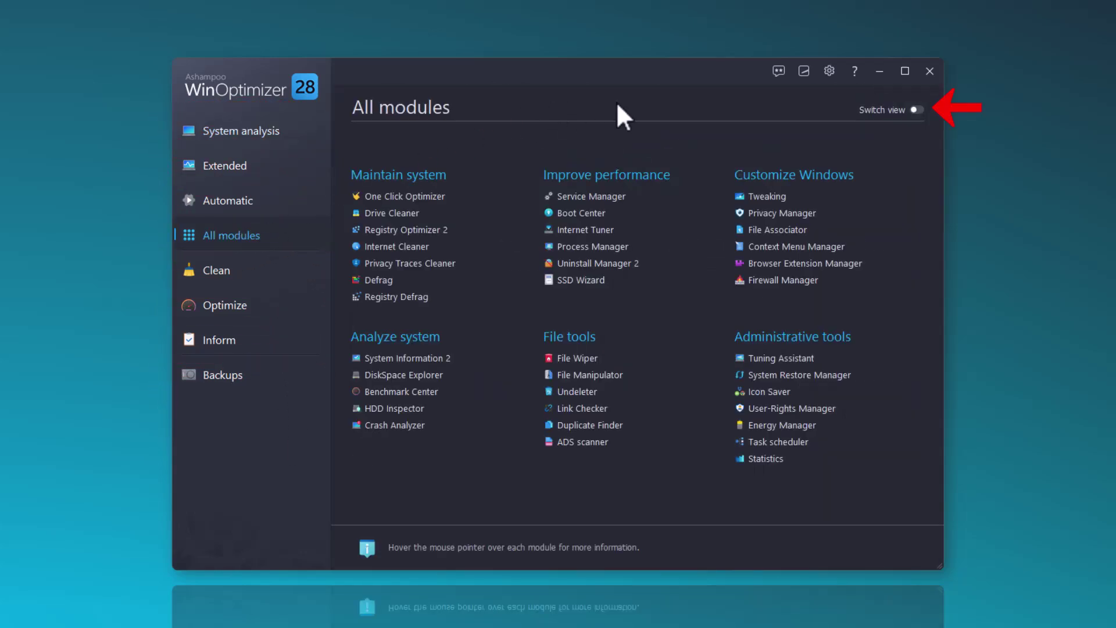
{"action": "left_click", "coordinate": [917, 110]}
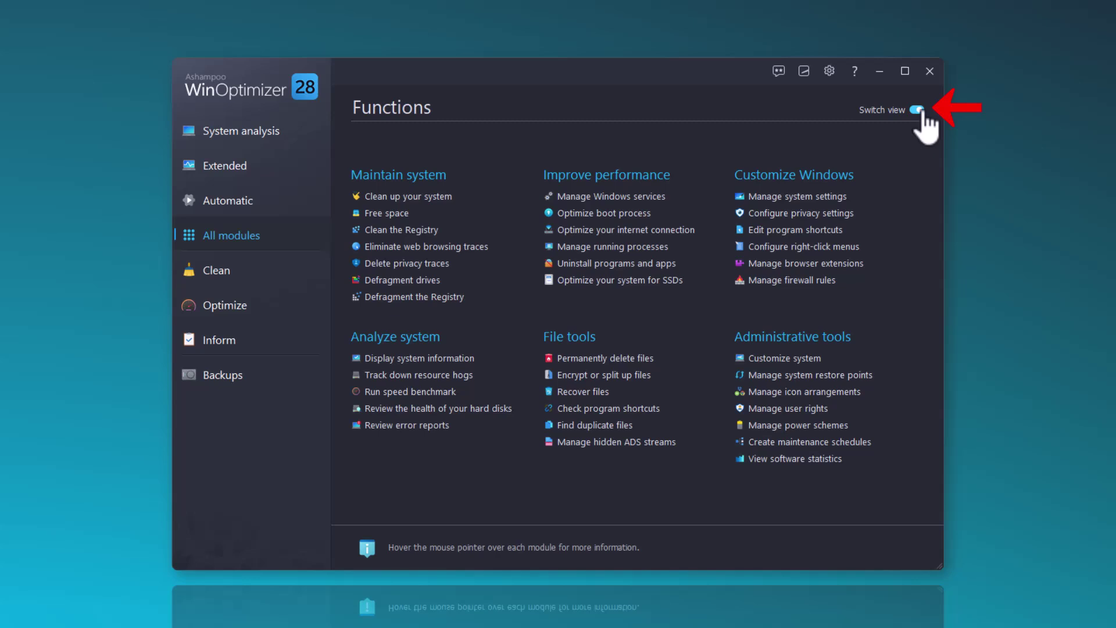
{"action": "left_click", "coordinate": [917, 110]}
{"action": "mouse_move", "coordinate": [847, 285]}
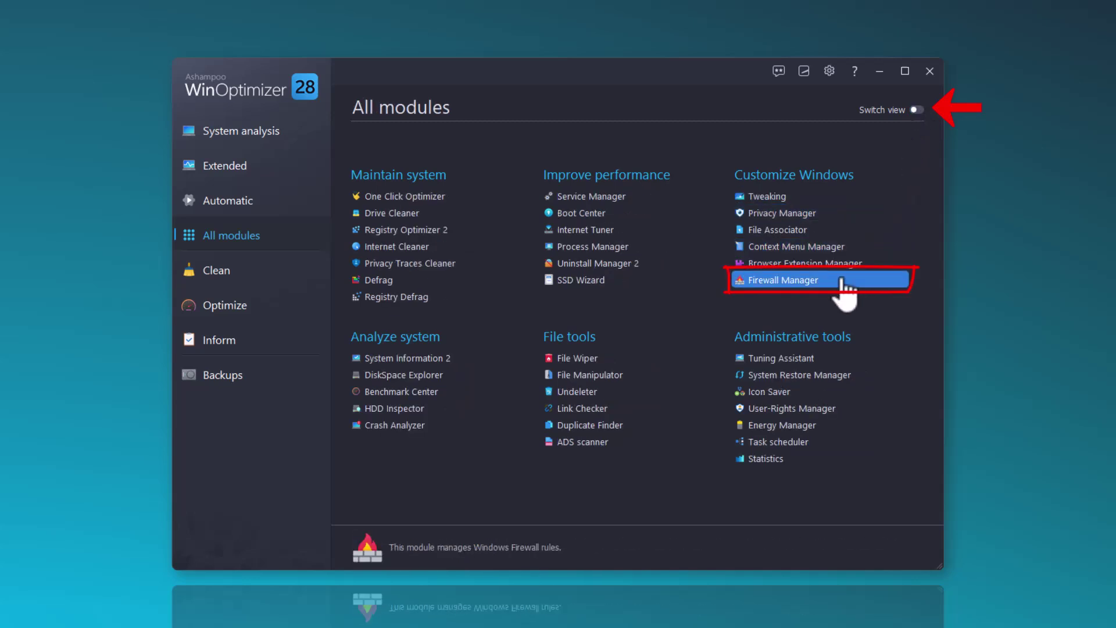
{"action": "left_click", "coordinate": [777, 282]}
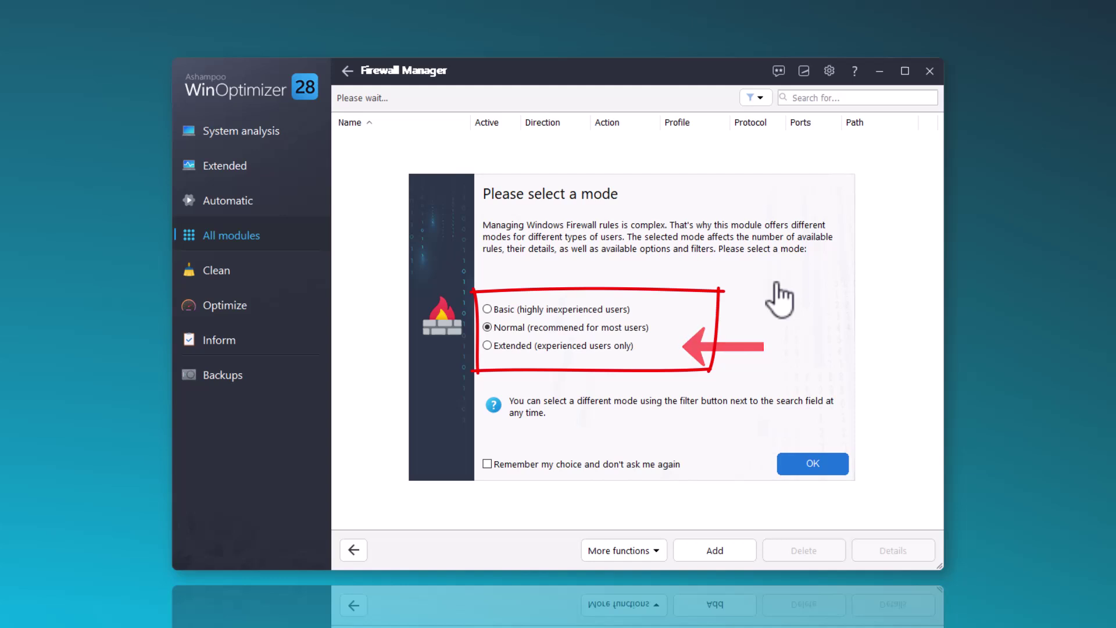
Load the firewall rules in Normal mode and delete a Skype rule with a missing executable
{"action": "left_click", "coordinate": [811, 467]}
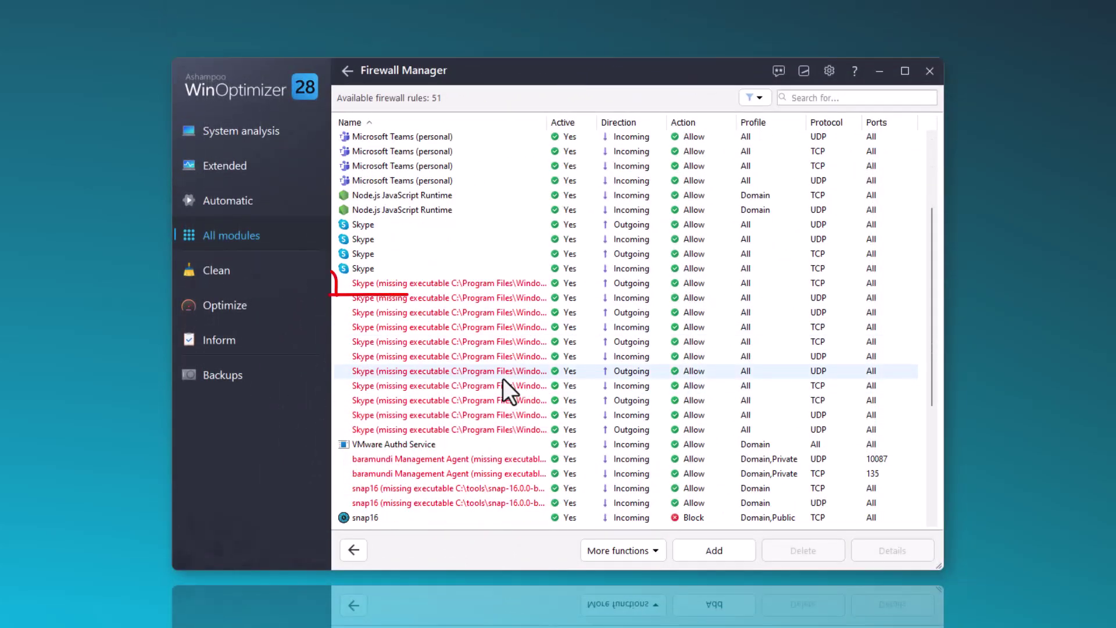
{"action": "left_click", "coordinate": [488, 283]}
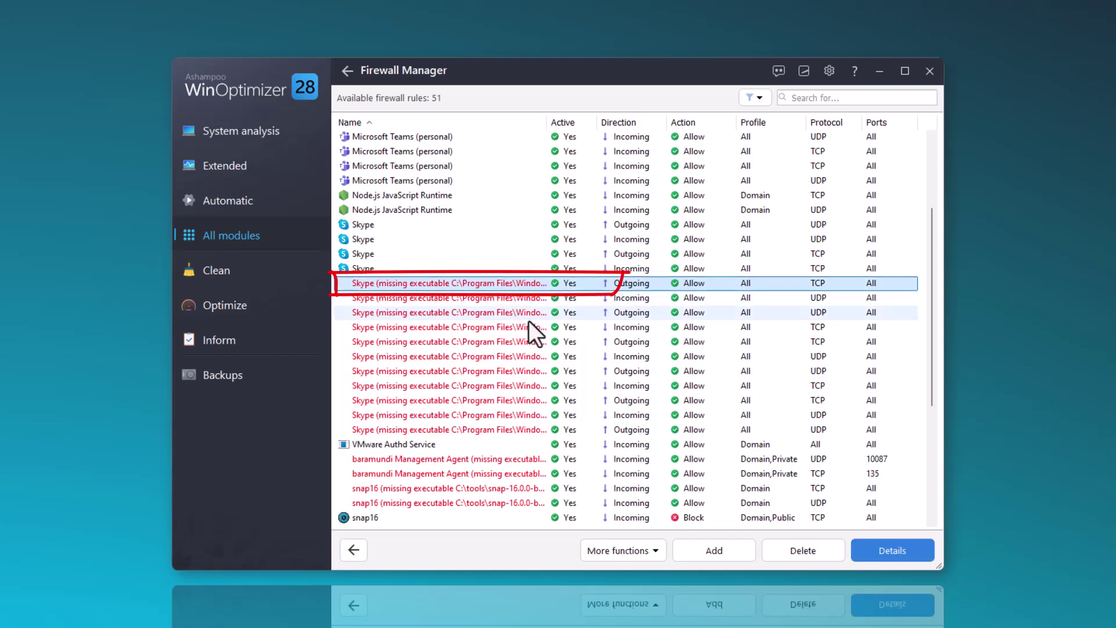
{"action": "left_click", "coordinate": [798, 552]}
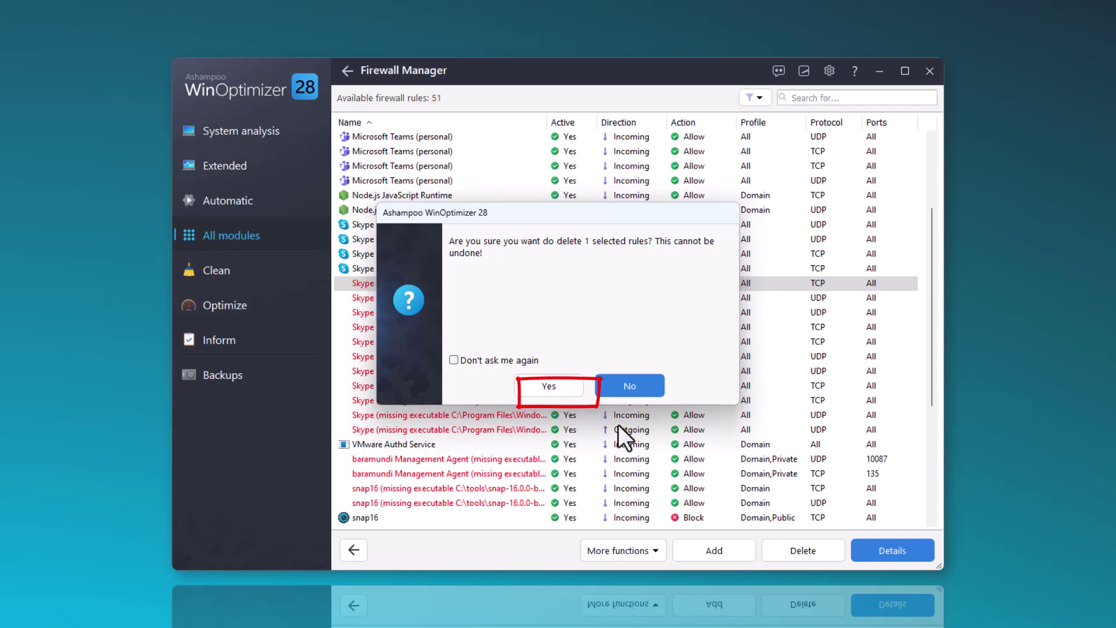
{"action": "left_click", "coordinate": [550, 386]}
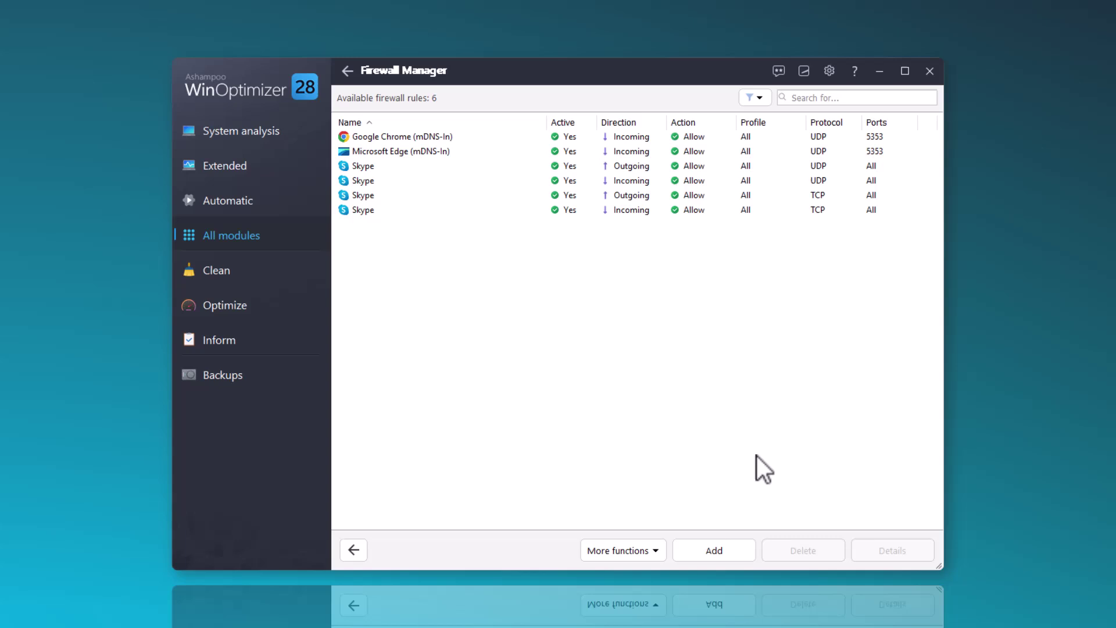
Start a new firewall rule named Paint and select mspaint.exe as its program
{"action": "left_click", "coordinate": [717, 552]}
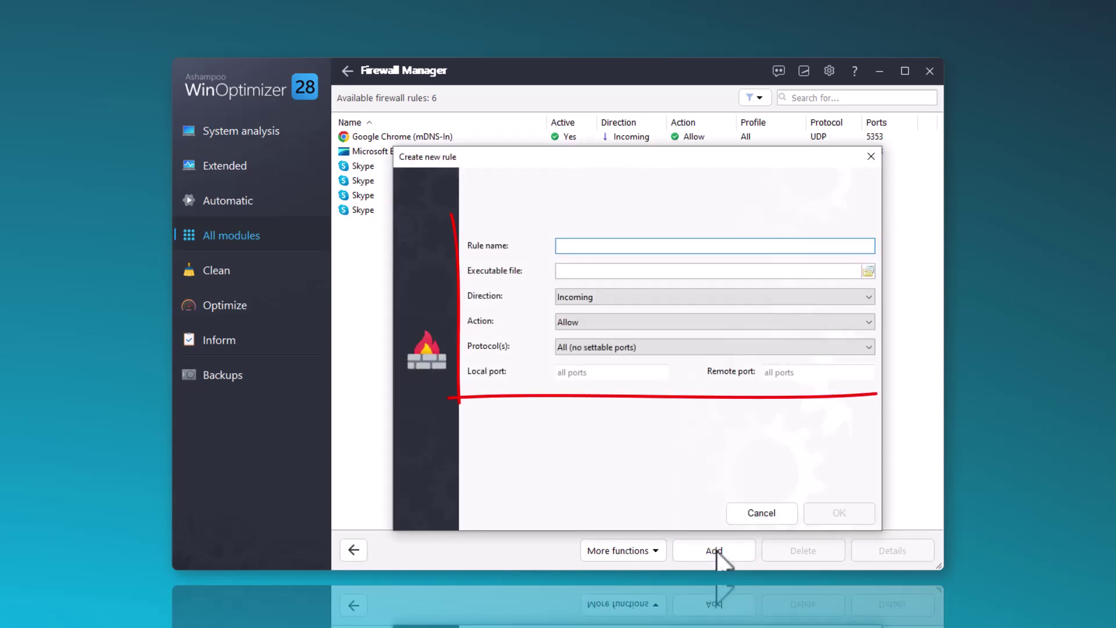
{"action": "type", "text": "Paint"}
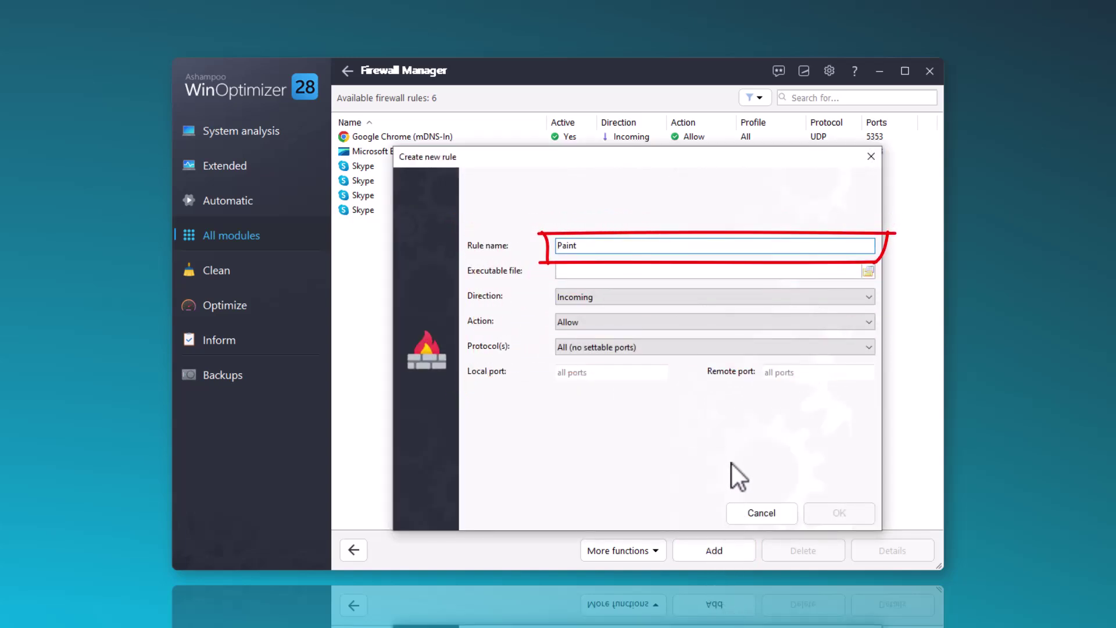
{"action": "left_click", "coordinate": [868, 271]}
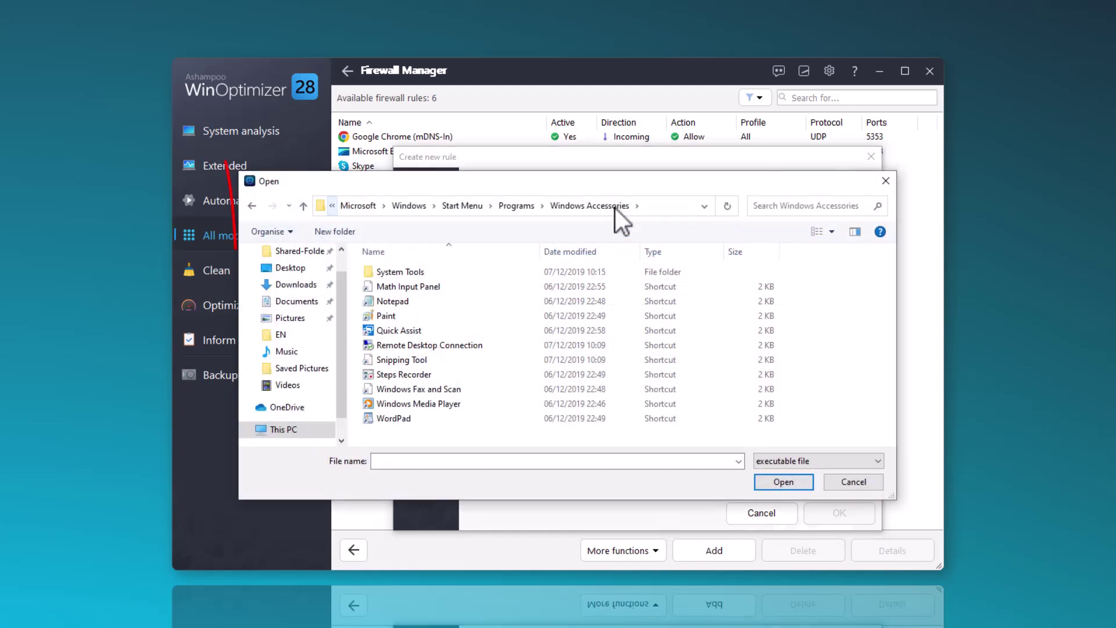
{"action": "left_click", "coordinate": [664, 206]}
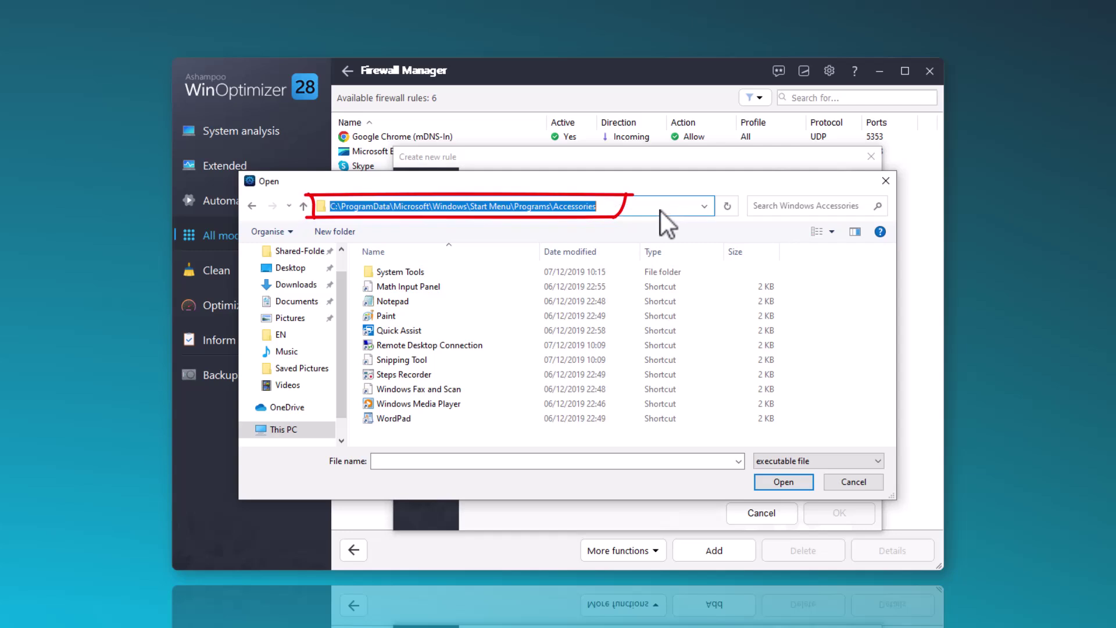
{"action": "left_click", "coordinate": [387, 318]}
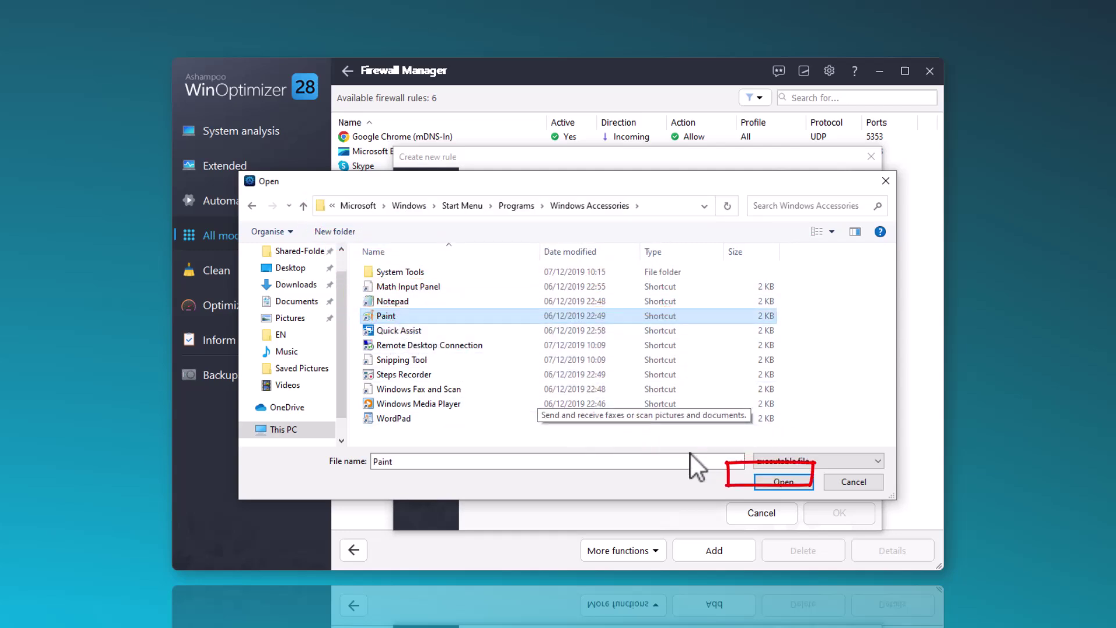
{"action": "left_click", "coordinate": [779, 484]}
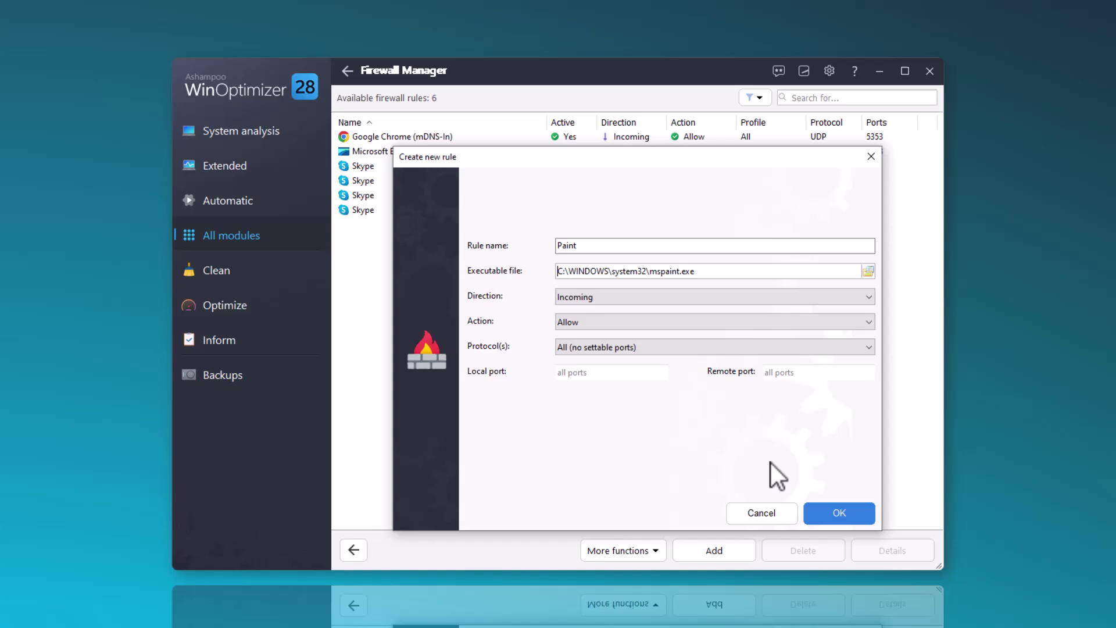
Set the Paint rule's direction to Both and its action to Block
{"action": "left_click", "coordinate": [604, 298]}
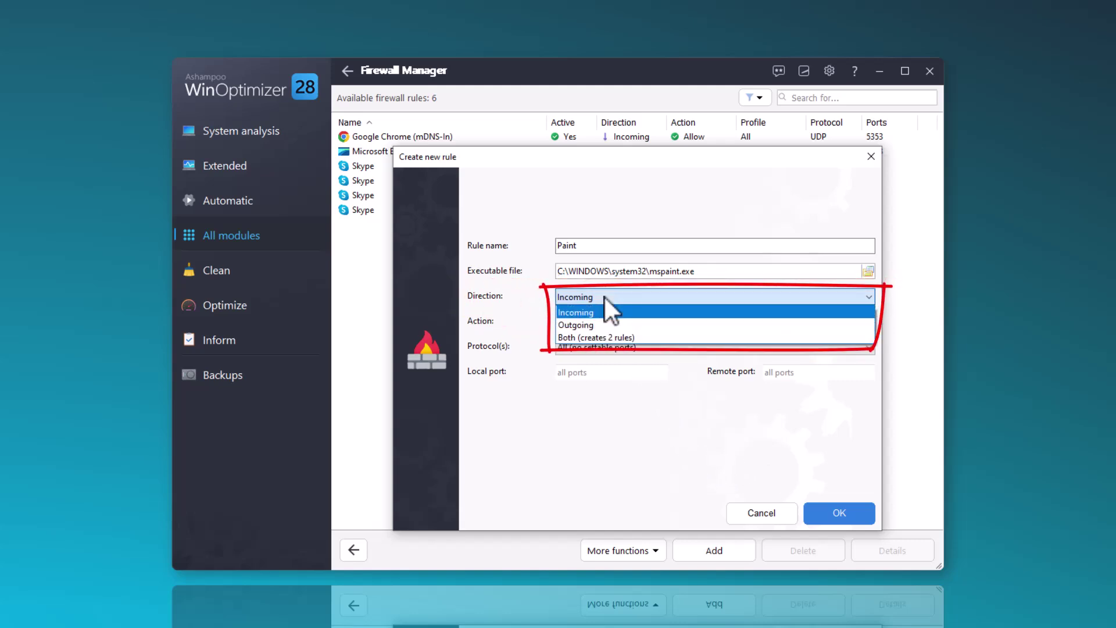
{"action": "left_click", "coordinate": [583, 338]}
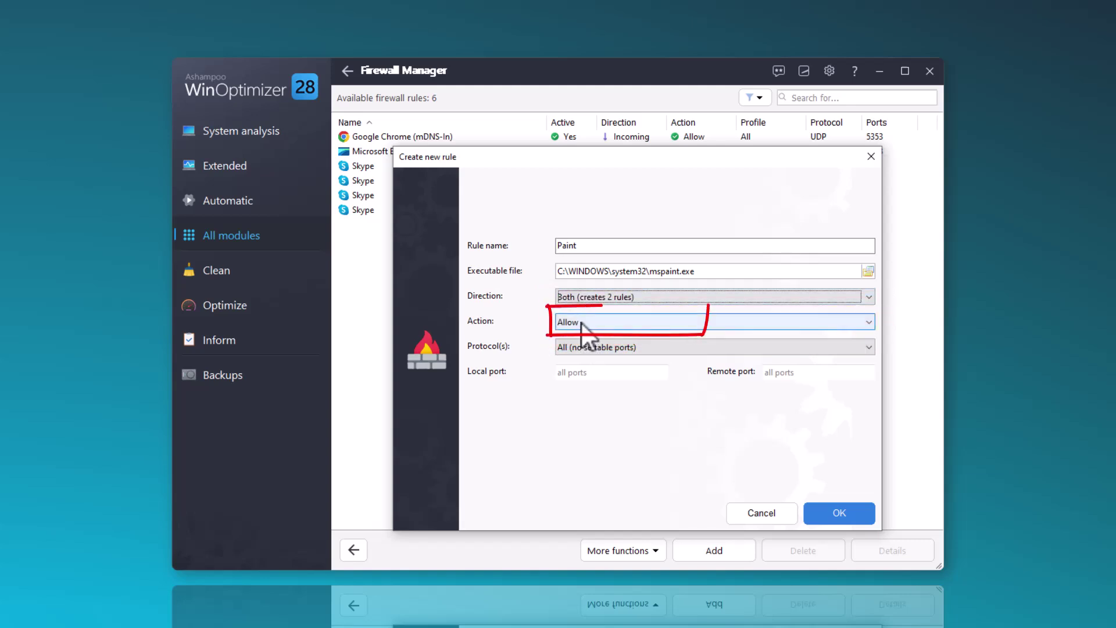
{"action": "left_click", "coordinate": [583, 323]}
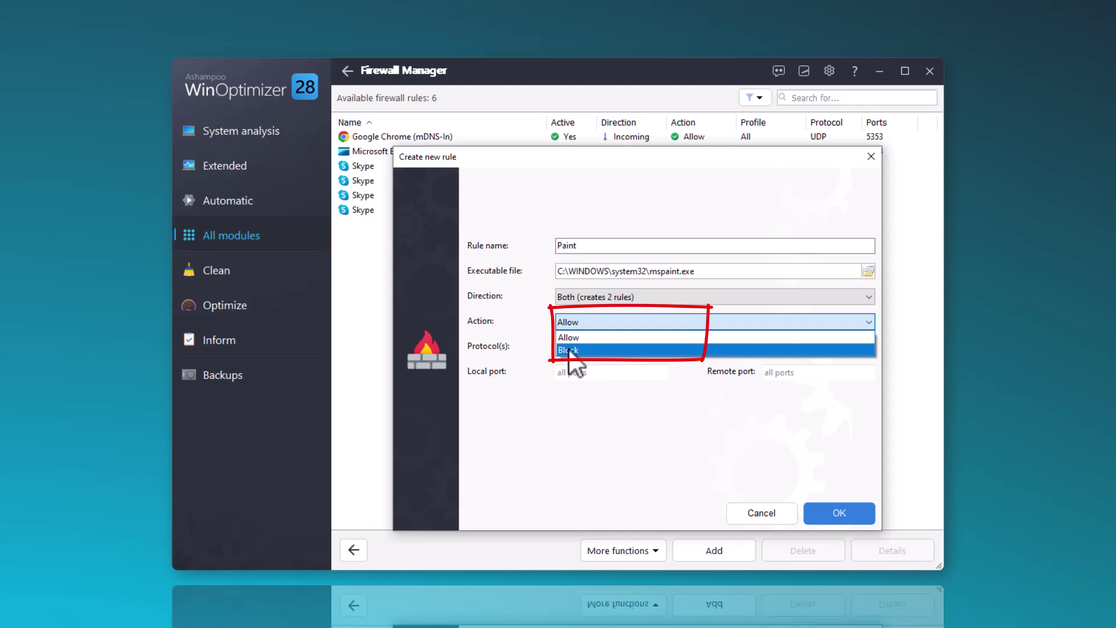
{"action": "left_click", "coordinate": [570, 350]}
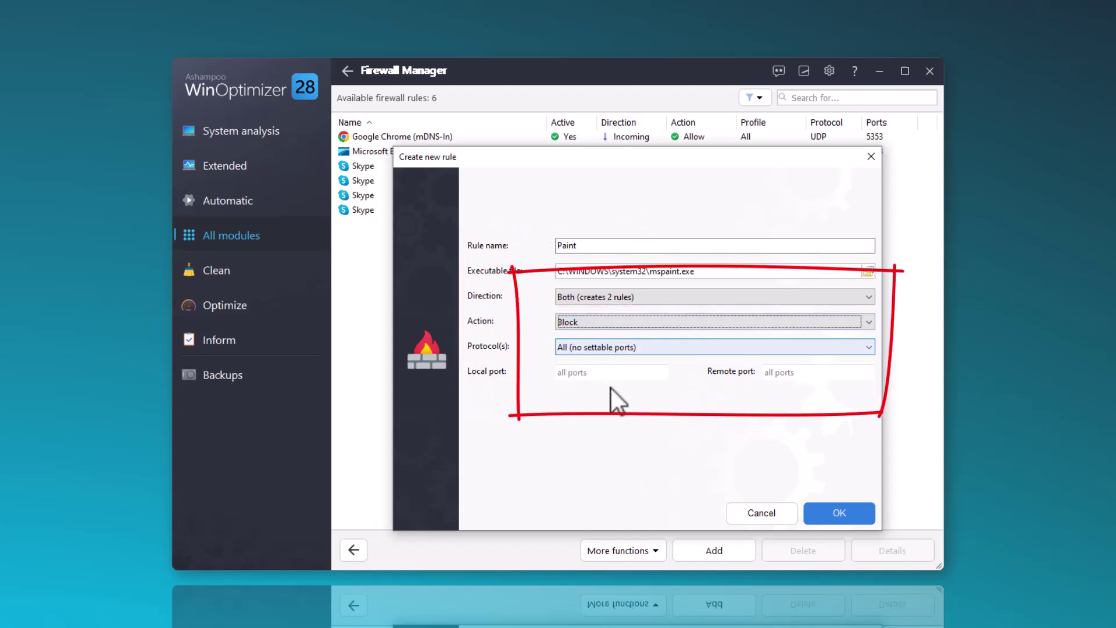
Save the two Paint blocking rules and show the All modules overview
{"action": "left_click", "coordinate": [832, 513]}
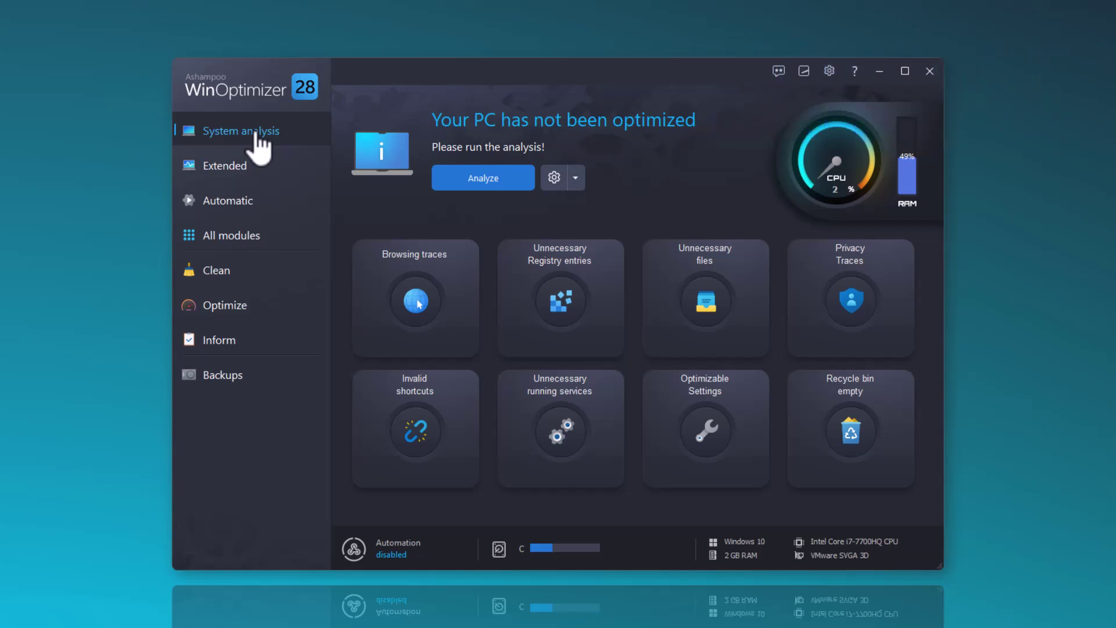
{"action": "left_click", "coordinate": [235, 235]}
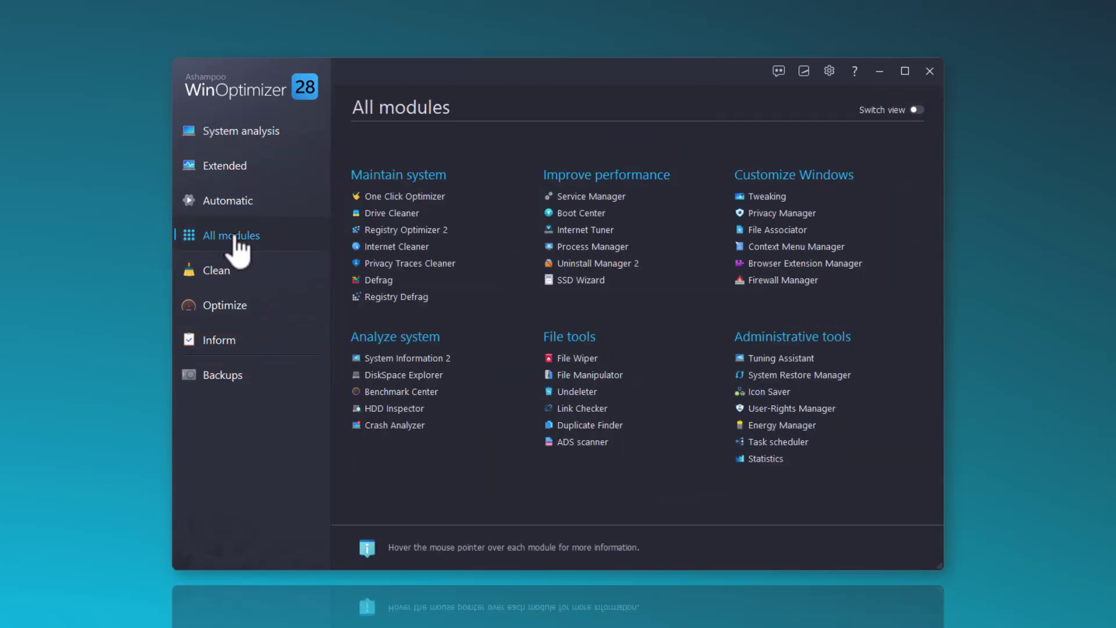
In System Information 2, view the Memory, Mainboard, USB, drives D: and C:, and Windows details
{"action": "left_click", "coordinate": [403, 359]}
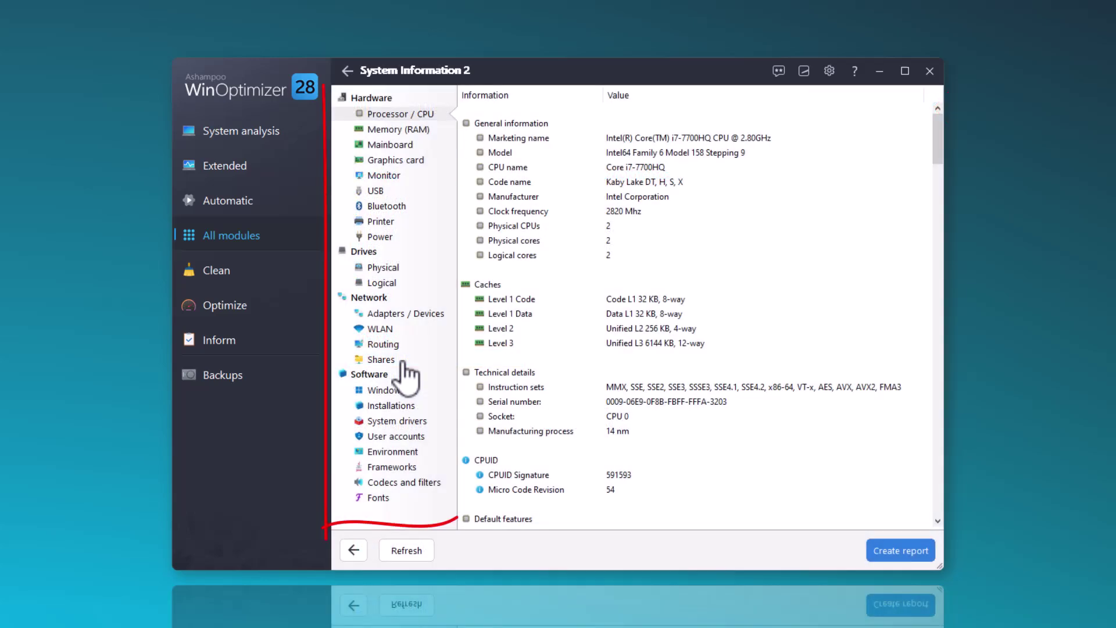
{"action": "left_click", "coordinate": [392, 130]}
{"action": "left_click", "coordinate": [390, 145]}
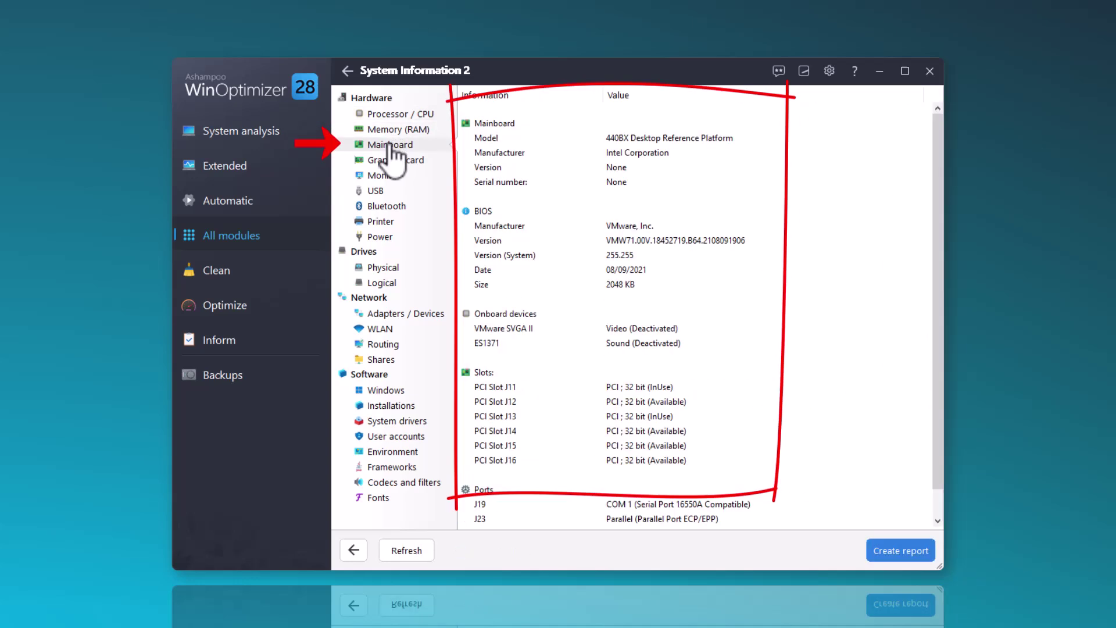
{"action": "left_click", "coordinate": [377, 192]}
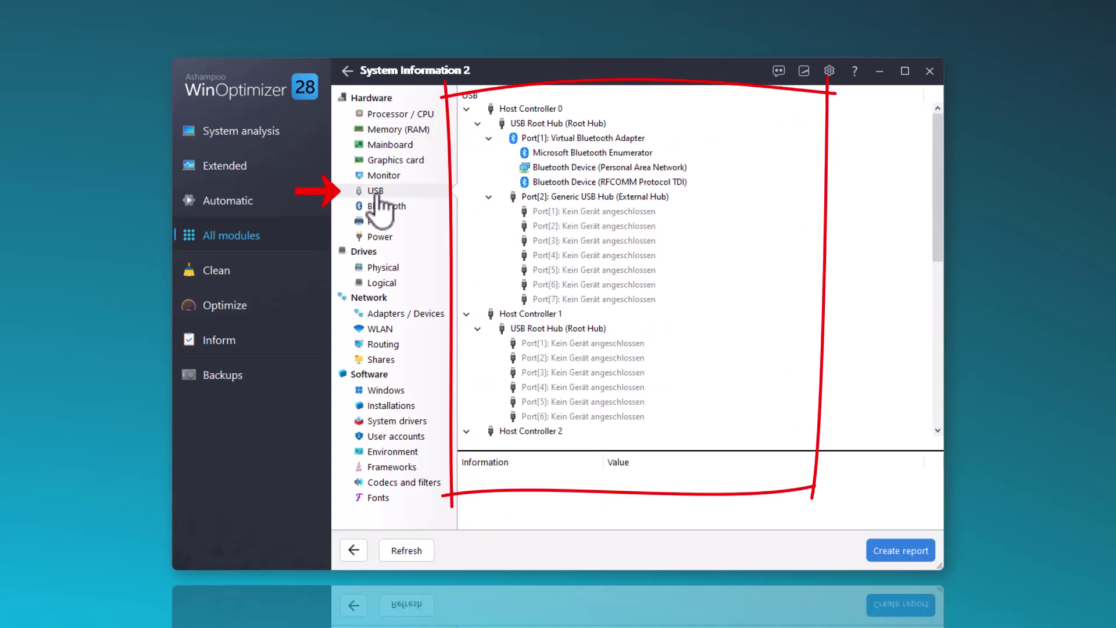
{"action": "left_click", "coordinate": [382, 283]}
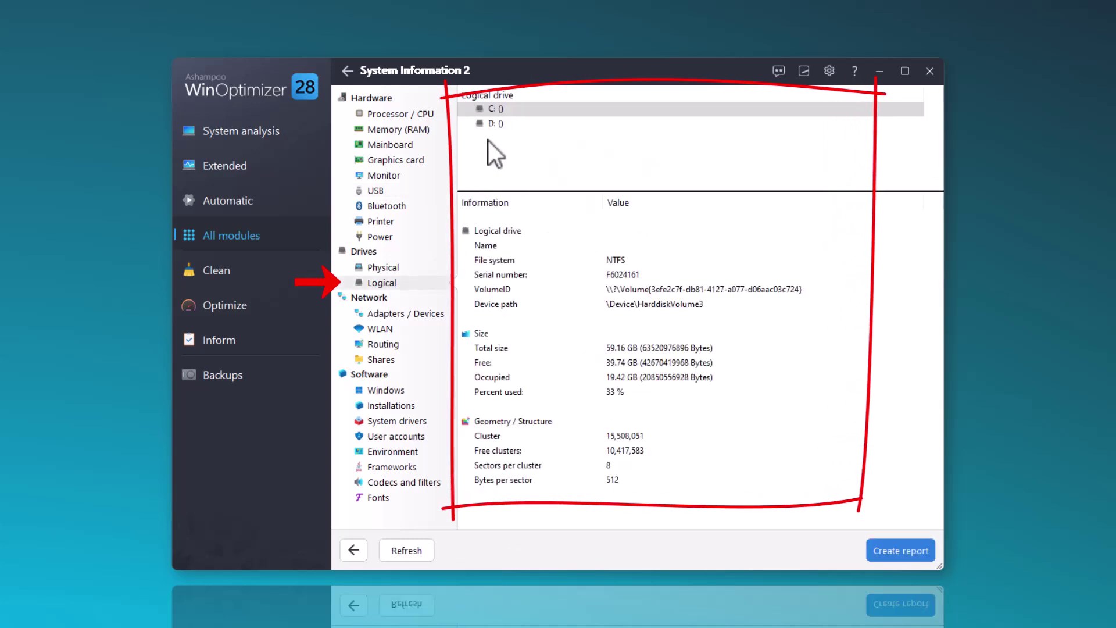
{"action": "left_click", "coordinate": [494, 124]}
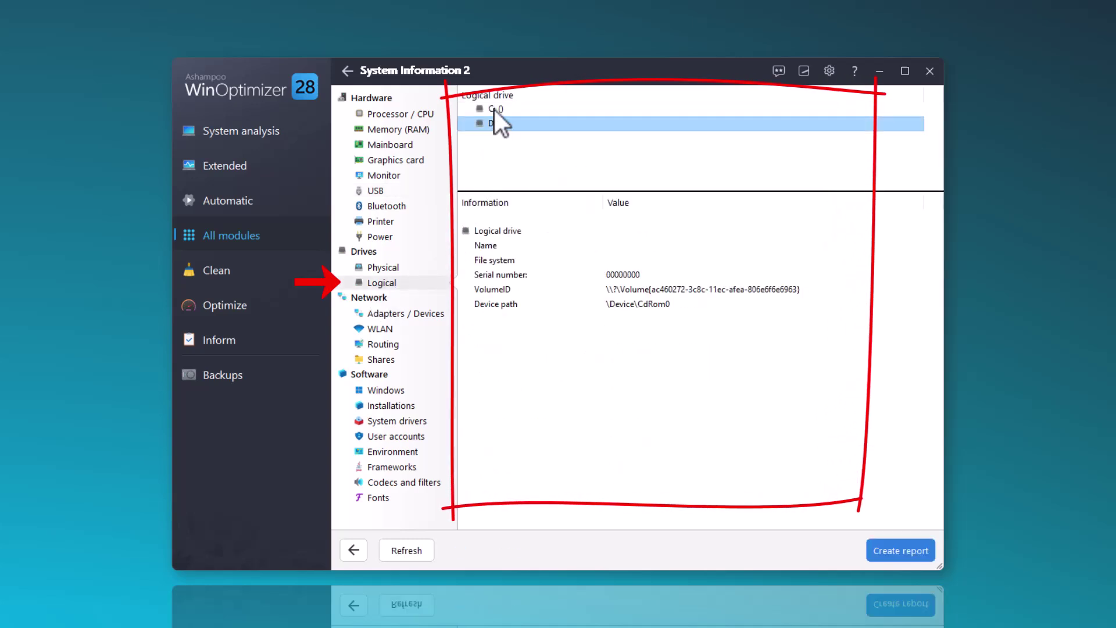
{"action": "left_click", "coordinate": [494, 110]}
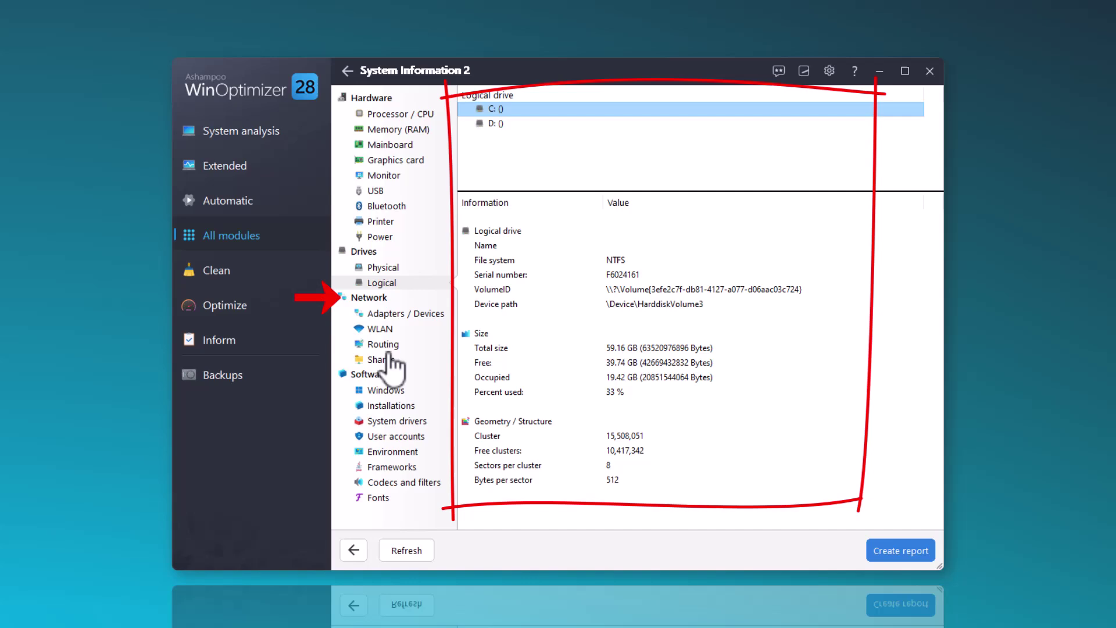
{"action": "left_click", "coordinate": [385, 390]}
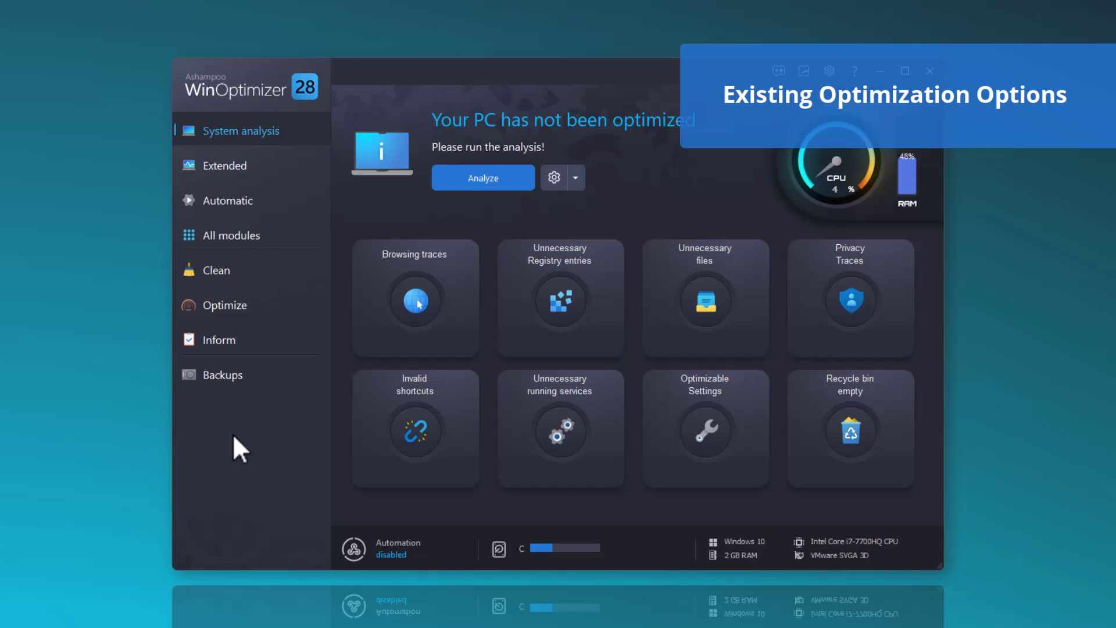
On the Automatic page, switch on Accelerate launches and Auto-Clean for temporary files and browsing traces
{"action": "left_click", "coordinate": [241, 201]}
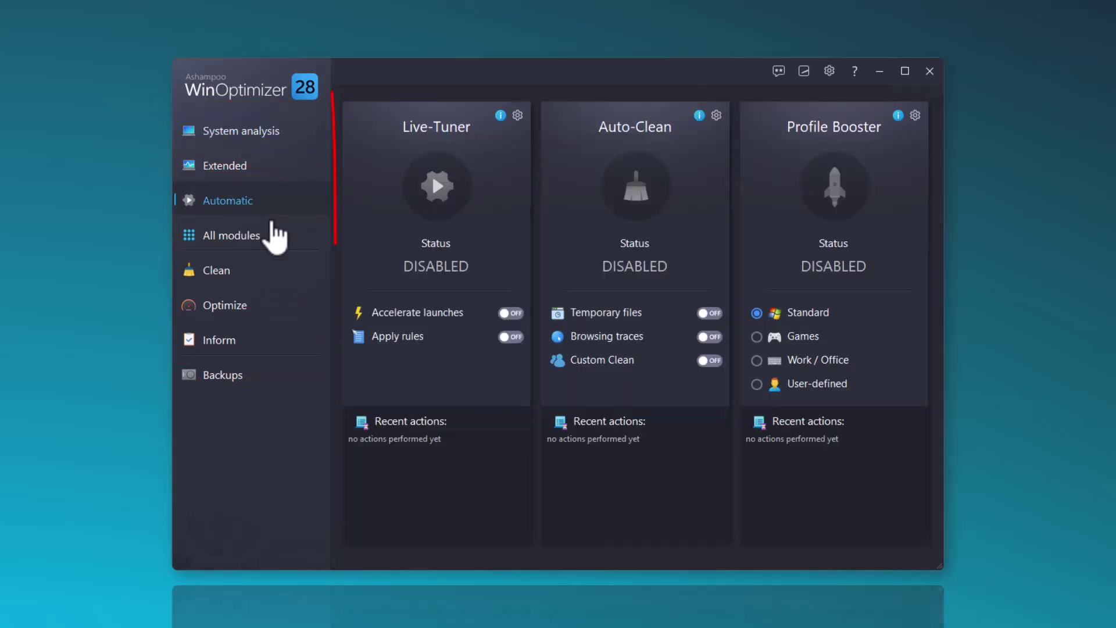
{"action": "left_click", "coordinate": [515, 317]}
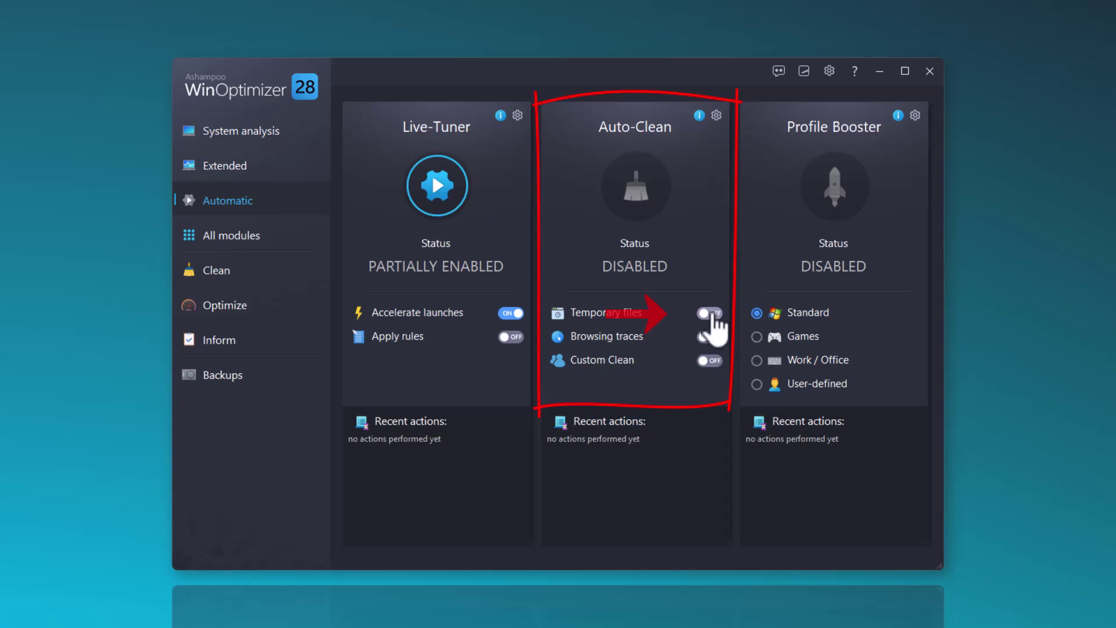
{"action": "left_click", "coordinate": [710, 314]}
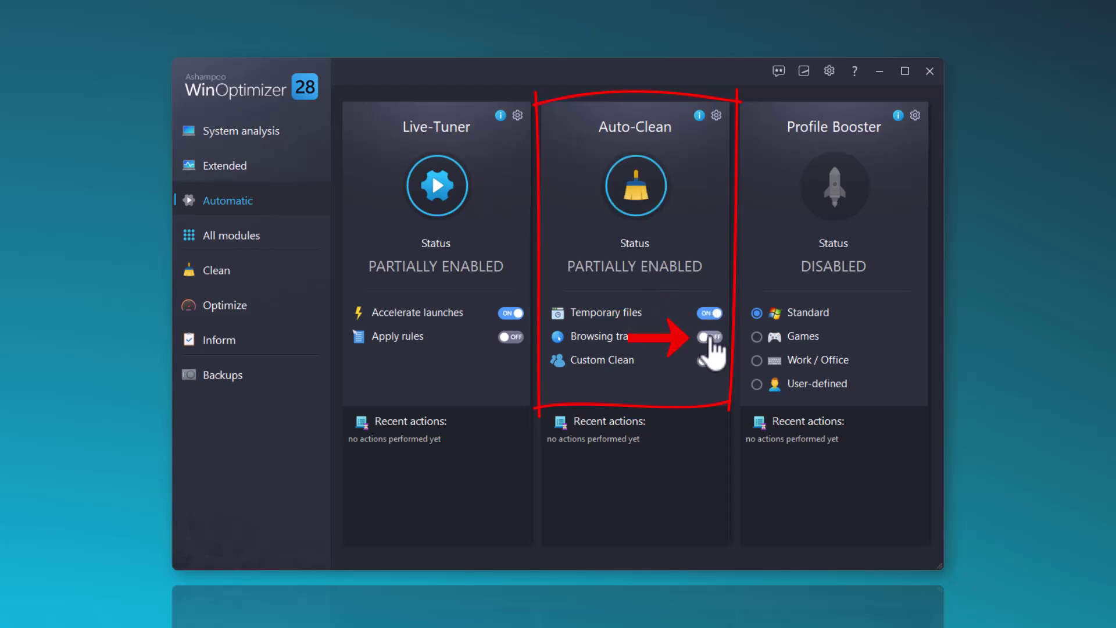
{"action": "left_click", "coordinate": [710, 338]}
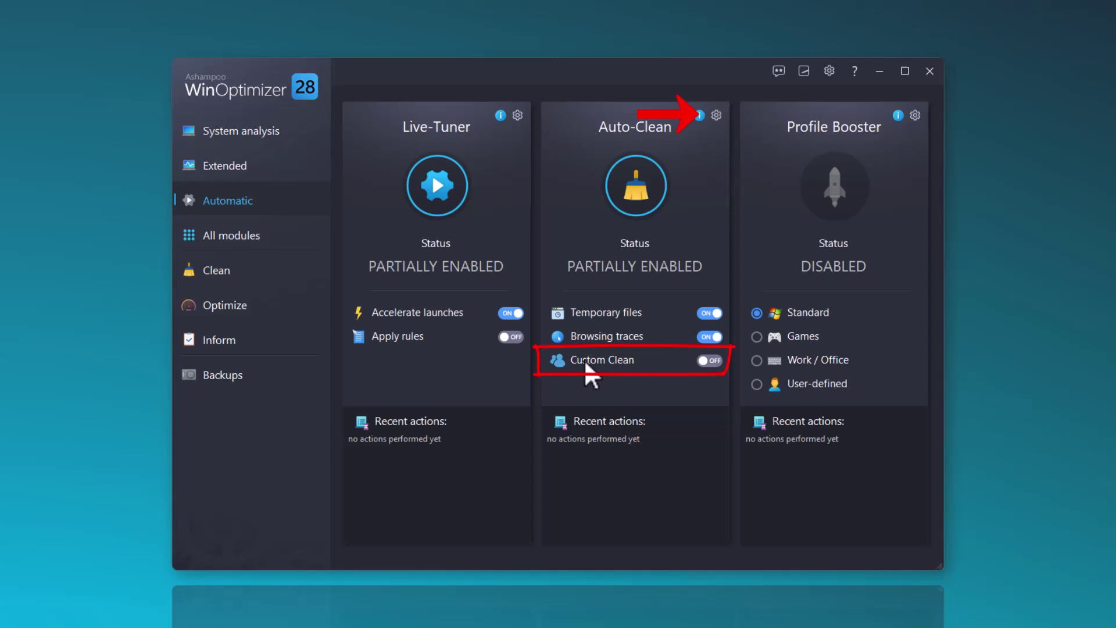
{"action": "left_click", "coordinate": [716, 116]}
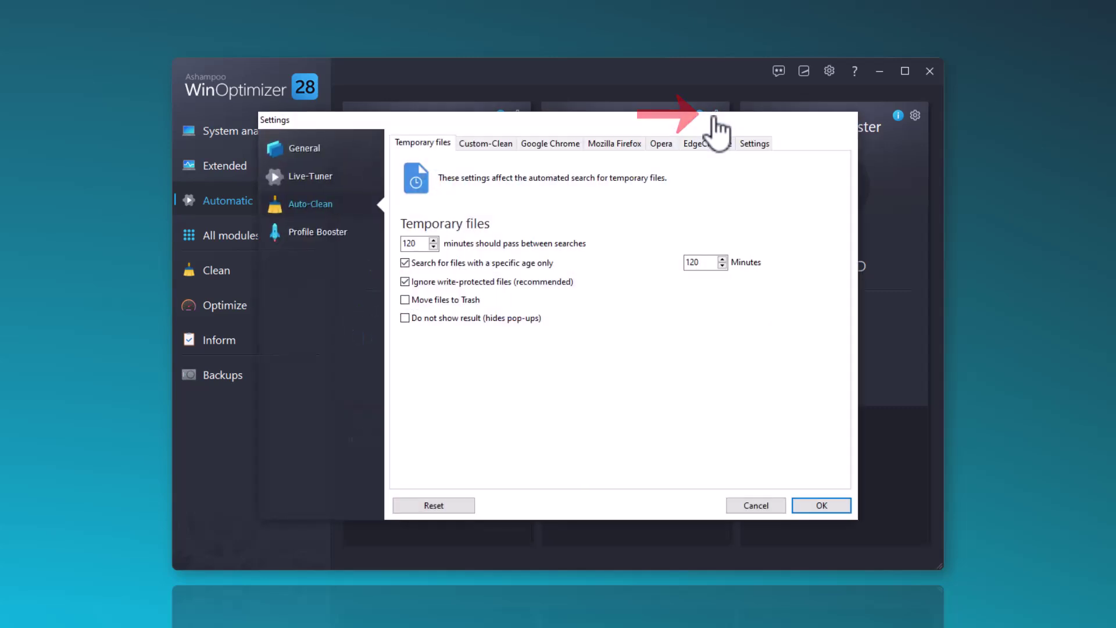
{"action": "left_click", "coordinate": [493, 148]}
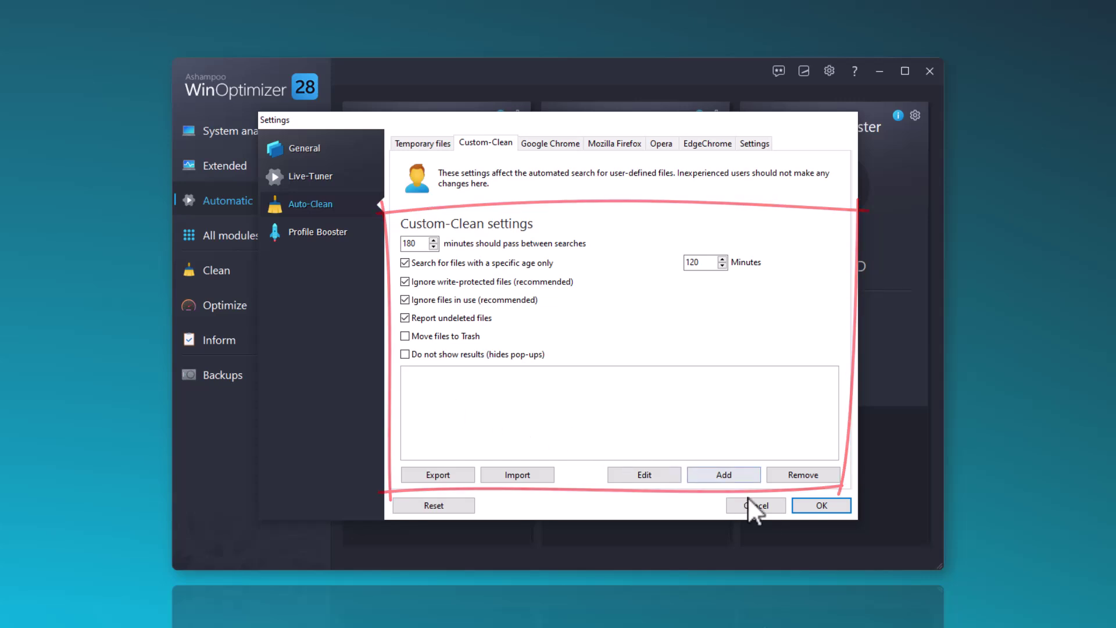
{"action": "left_click", "coordinate": [770, 508]}
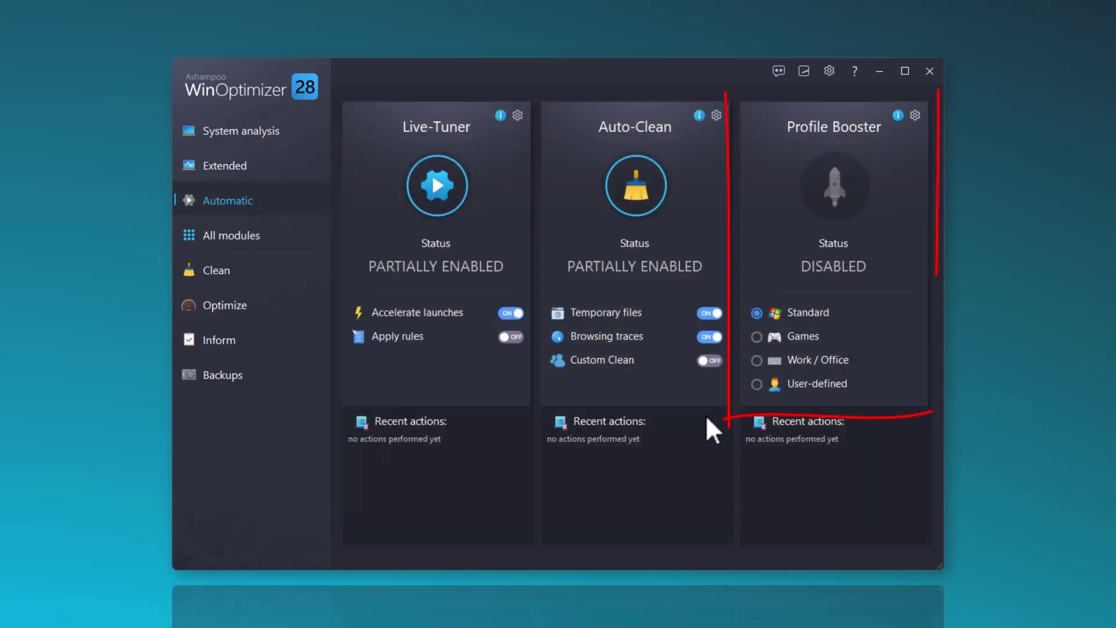
Select the Work / Office profile in Profile Booster to activate it
{"action": "left_click", "coordinate": [757, 360]}
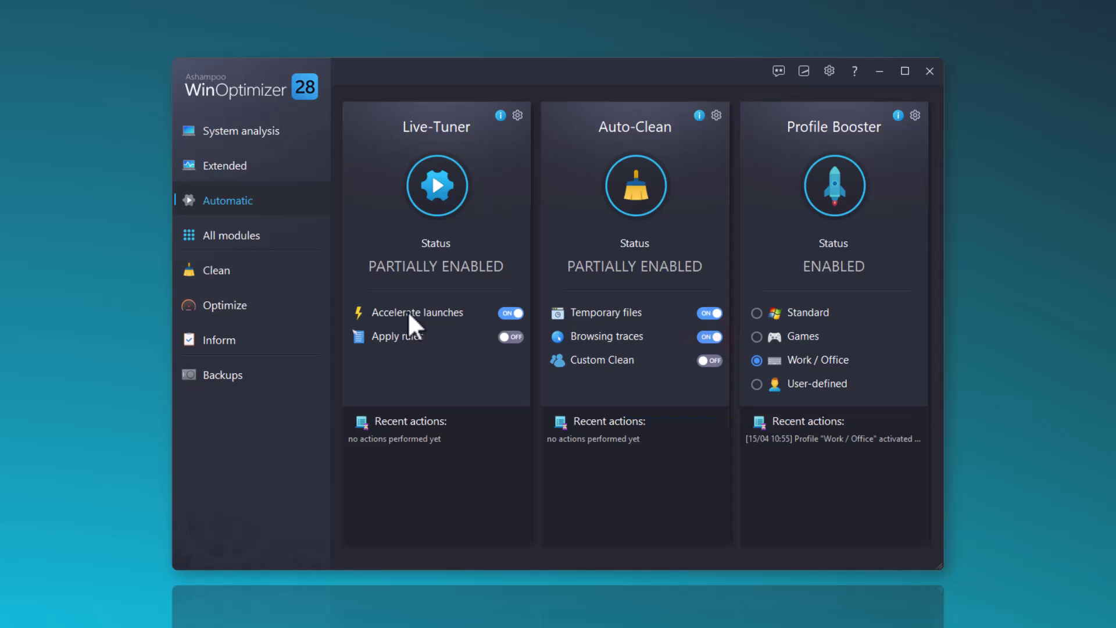
Run the Clean scan and delete all 2835 junk objects found, about 520 MB
{"action": "left_click", "coordinate": [216, 272]}
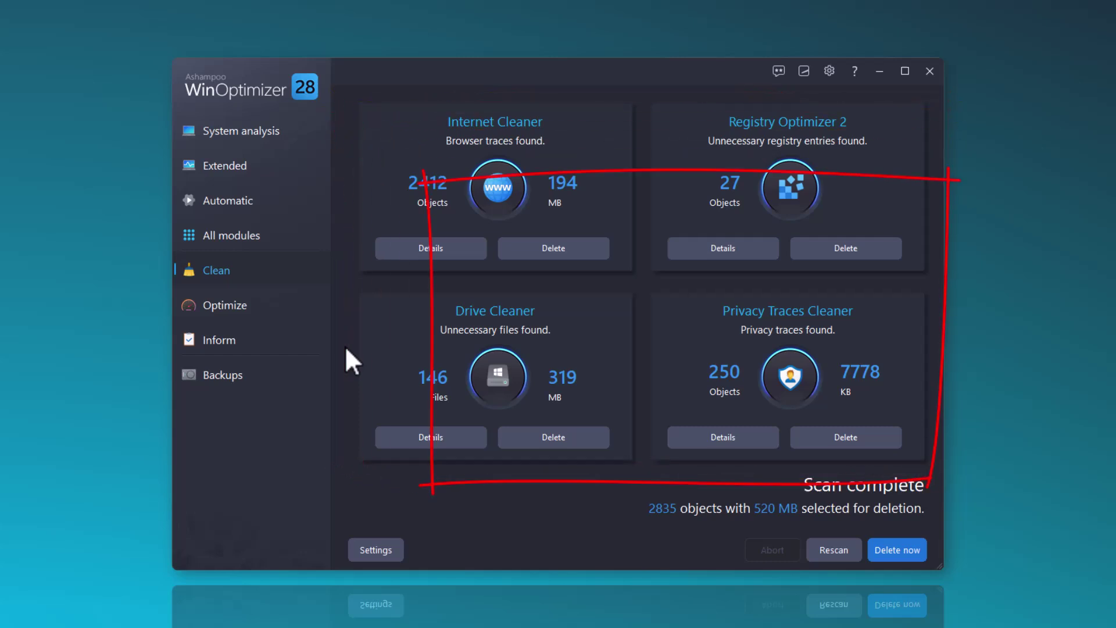
{"action": "left_click", "coordinate": [896, 548]}
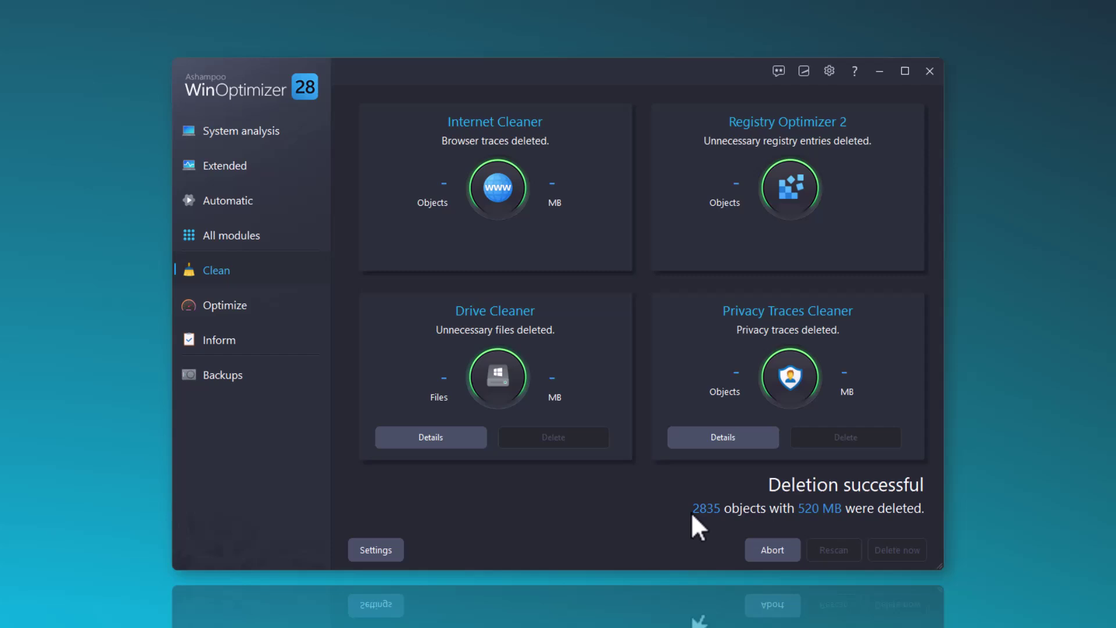
Show the Registry Optimizer 2 backup with 117 deleted entries (58 KB) on the Backups page
{"action": "left_click", "coordinate": [230, 377]}
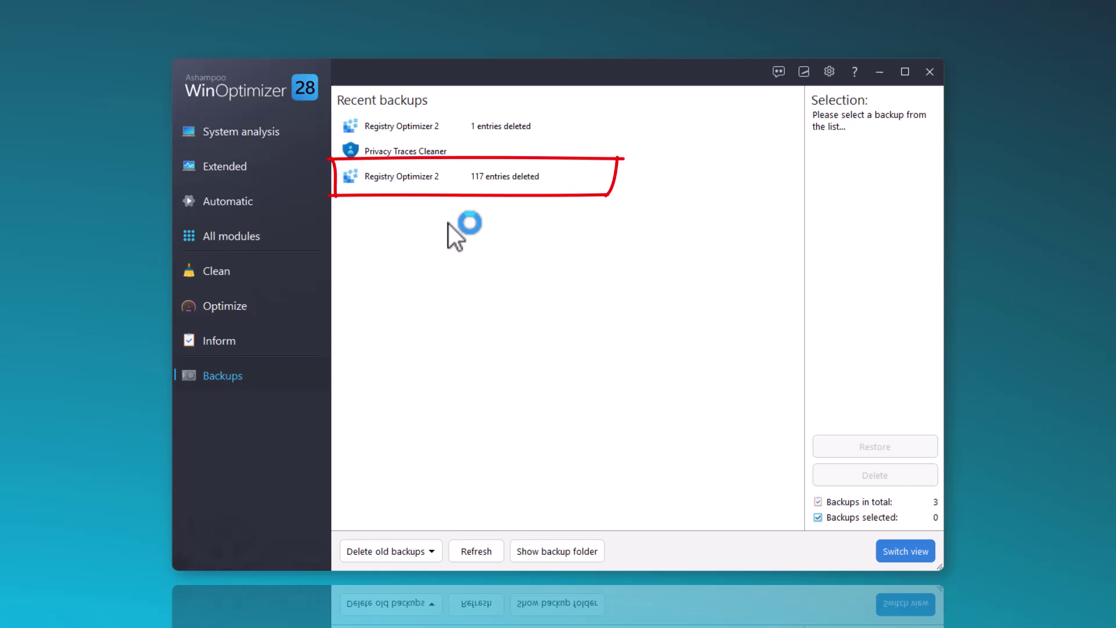
{"action": "left_click", "coordinate": [425, 176]}
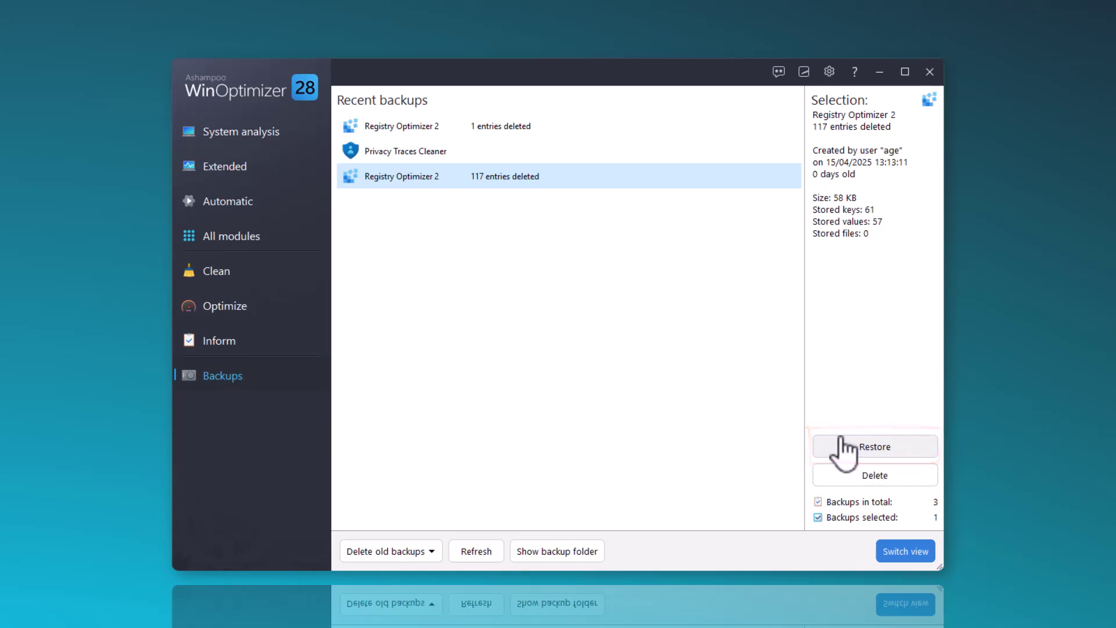
Switch the Defragmentation dashboard to OFF on the Optimize page, leaving Boot process on
{"action": "left_click", "coordinate": [226, 307]}
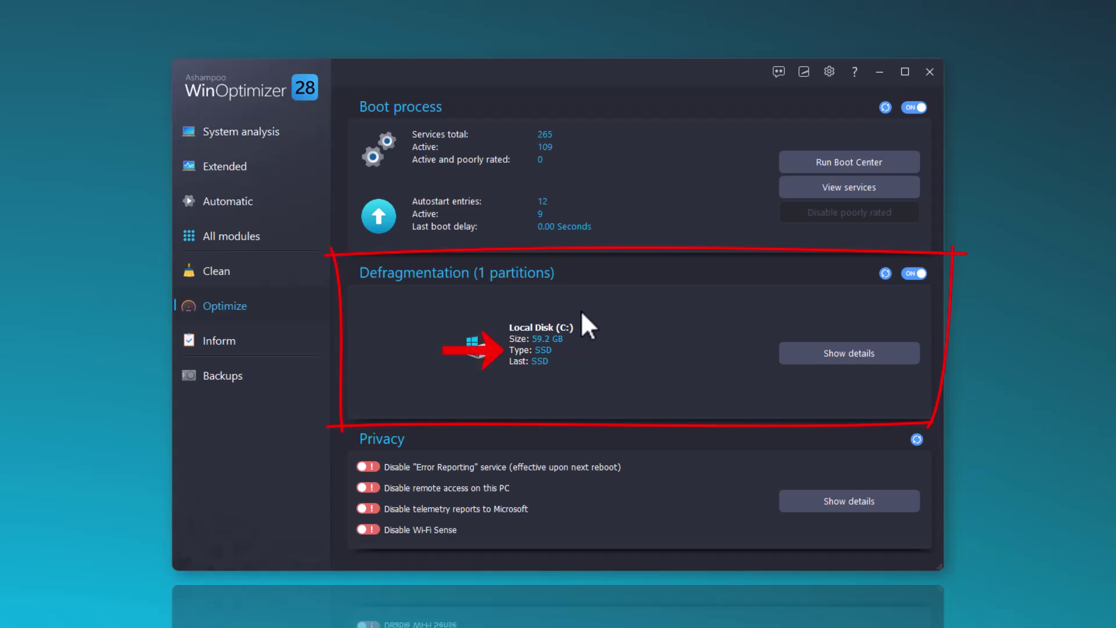
{"action": "left_click", "coordinate": [915, 274]}
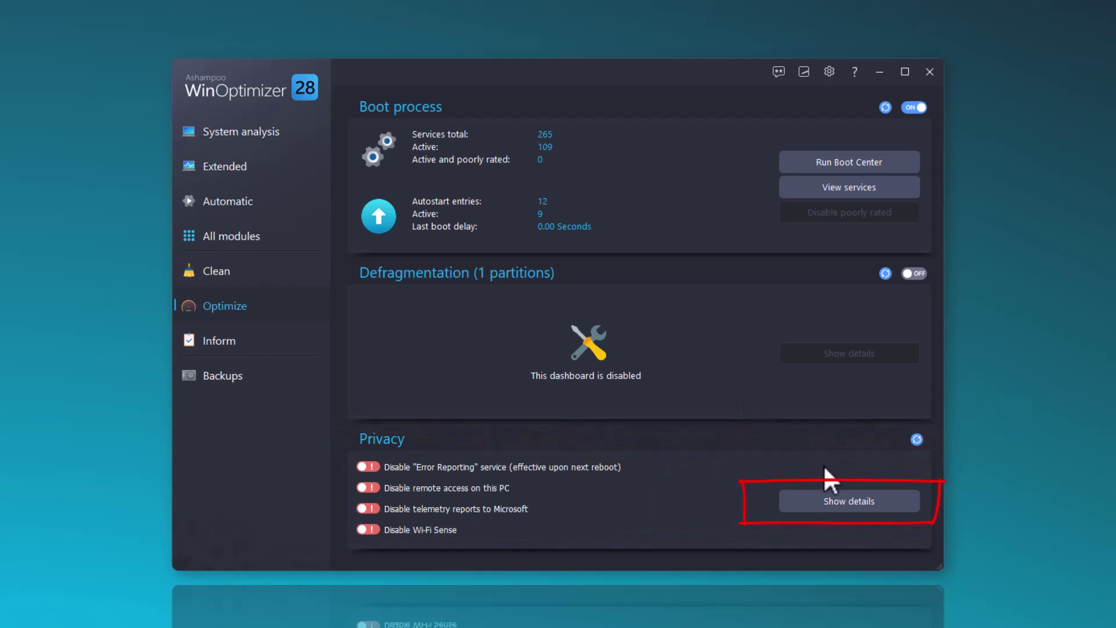
Browse the Apps, Location service, Synchronization and Cortana privacy categories, then request Restore safe settings
{"action": "left_click", "coordinate": [842, 503]}
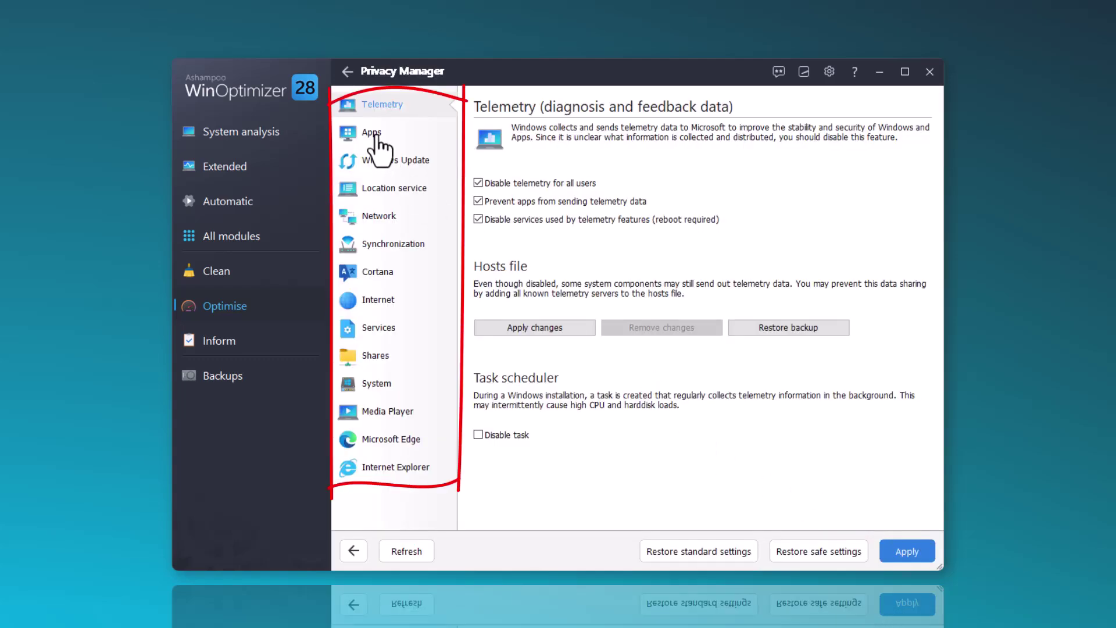
{"action": "left_click", "coordinate": [376, 133]}
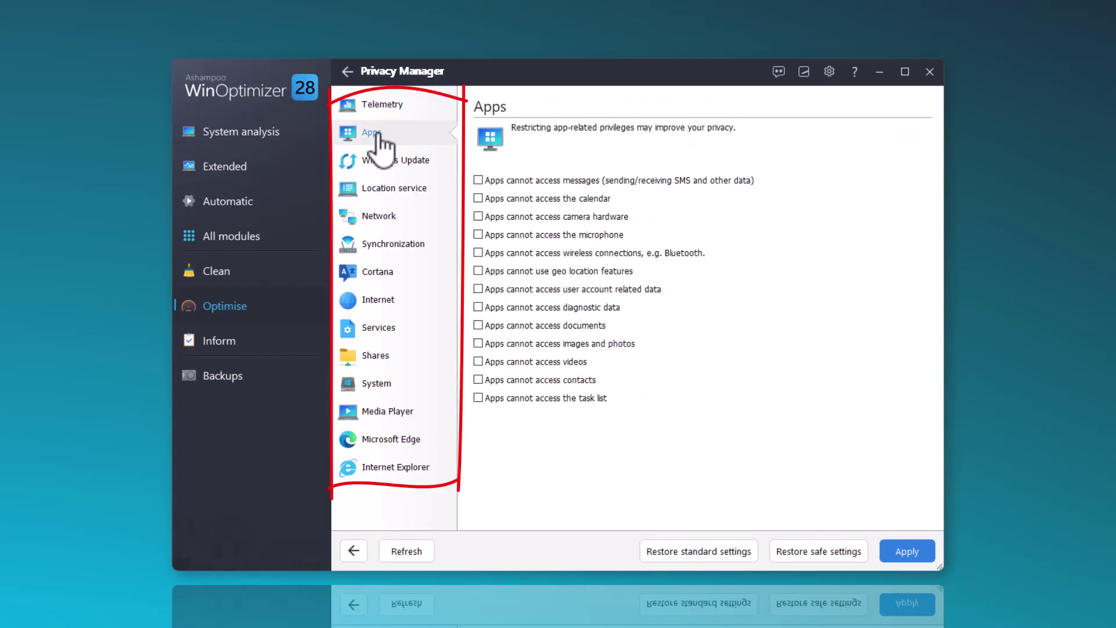
{"action": "left_click", "coordinate": [383, 195]}
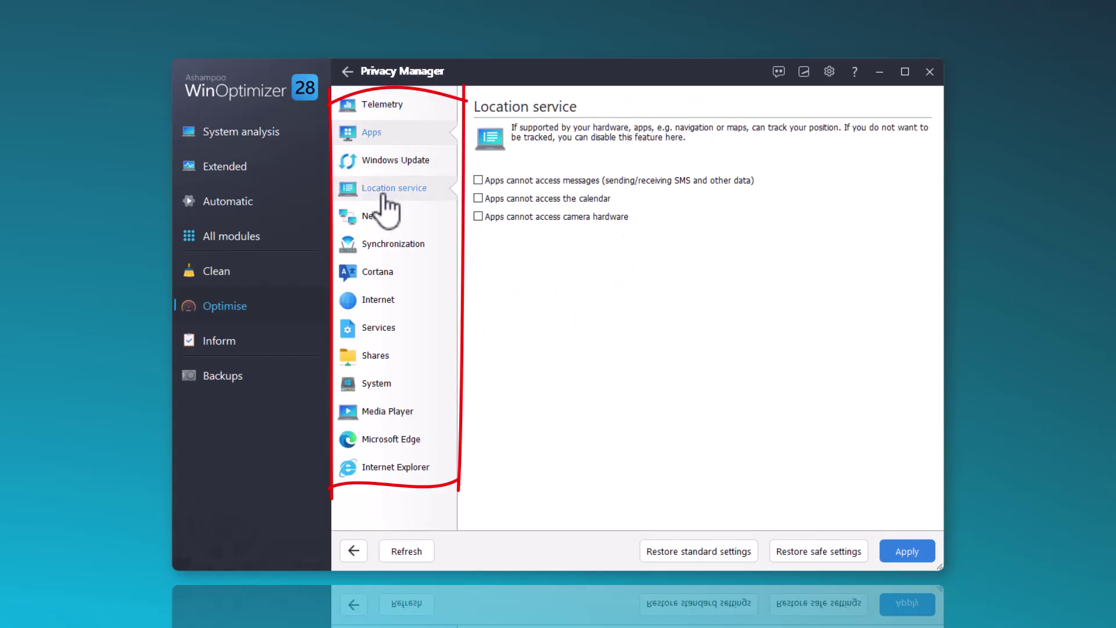
{"action": "left_click", "coordinate": [386, 244]}
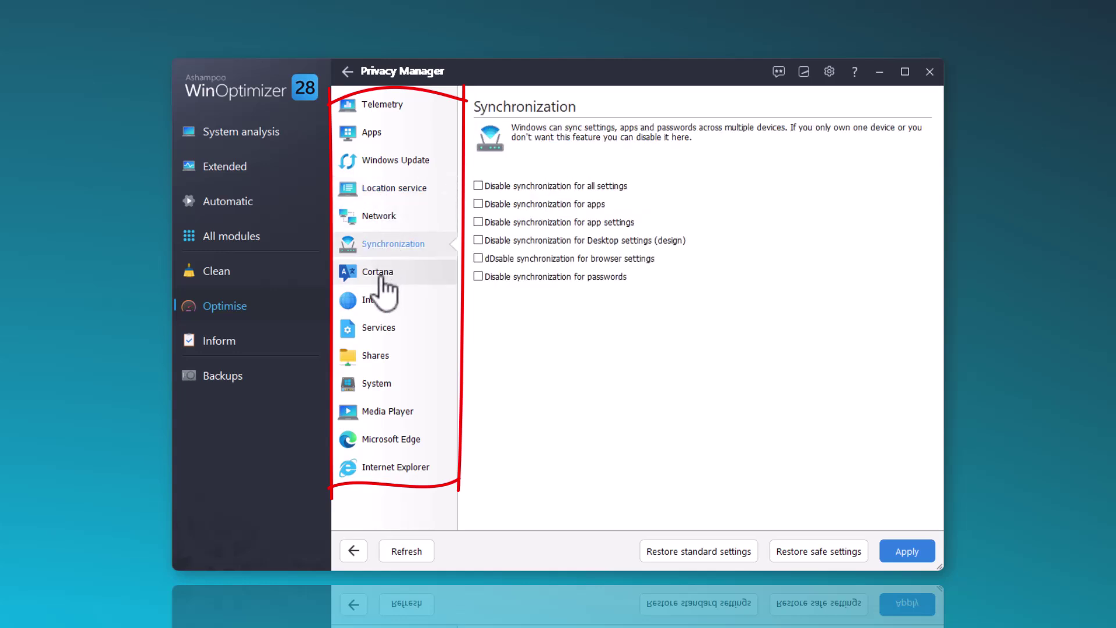
{"action": "left_click", "coordinate": [382, 277]}
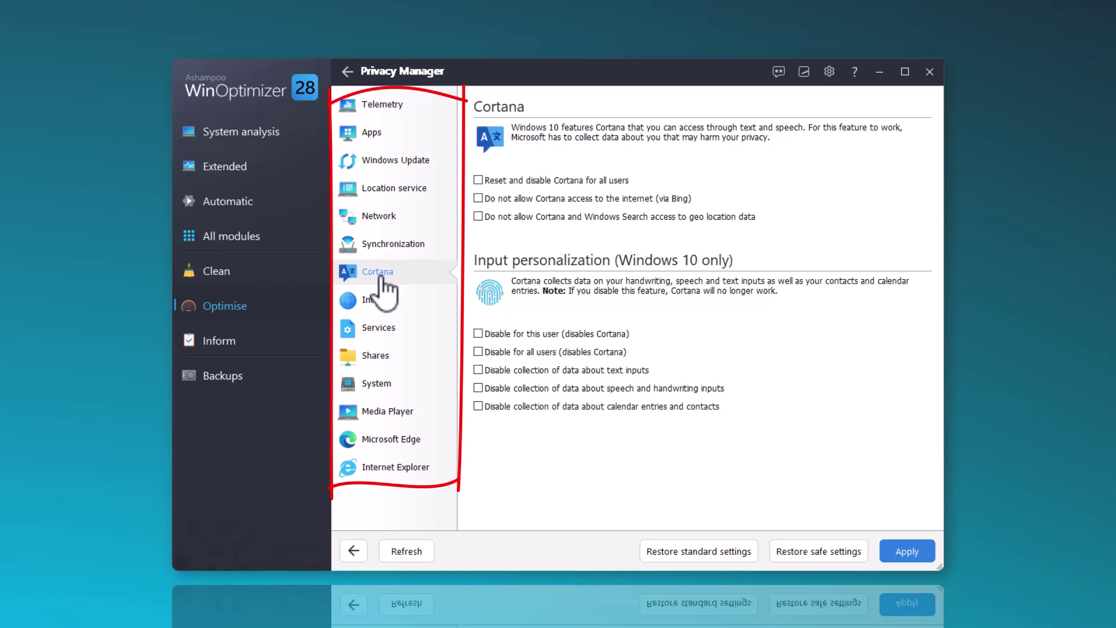
{"action": "left_click", "coordinate": [802, 554]}
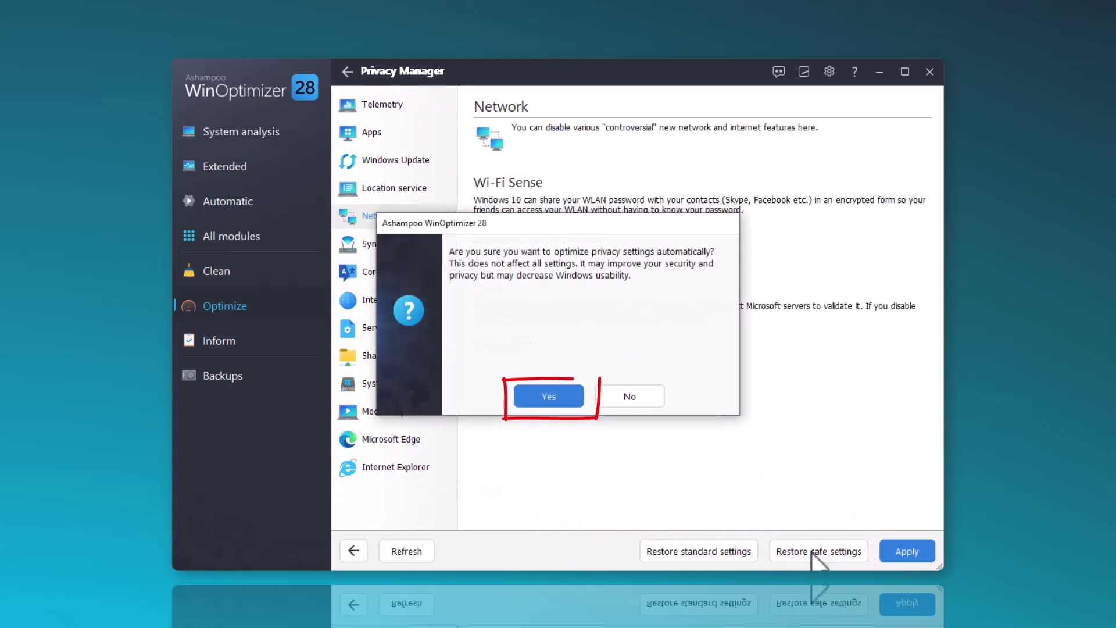
Confirm the safe privacy optimization, acknowledge the 25 modified settings, and apply the changes
{"action": "left_click", "coordinate": [537, 397]}
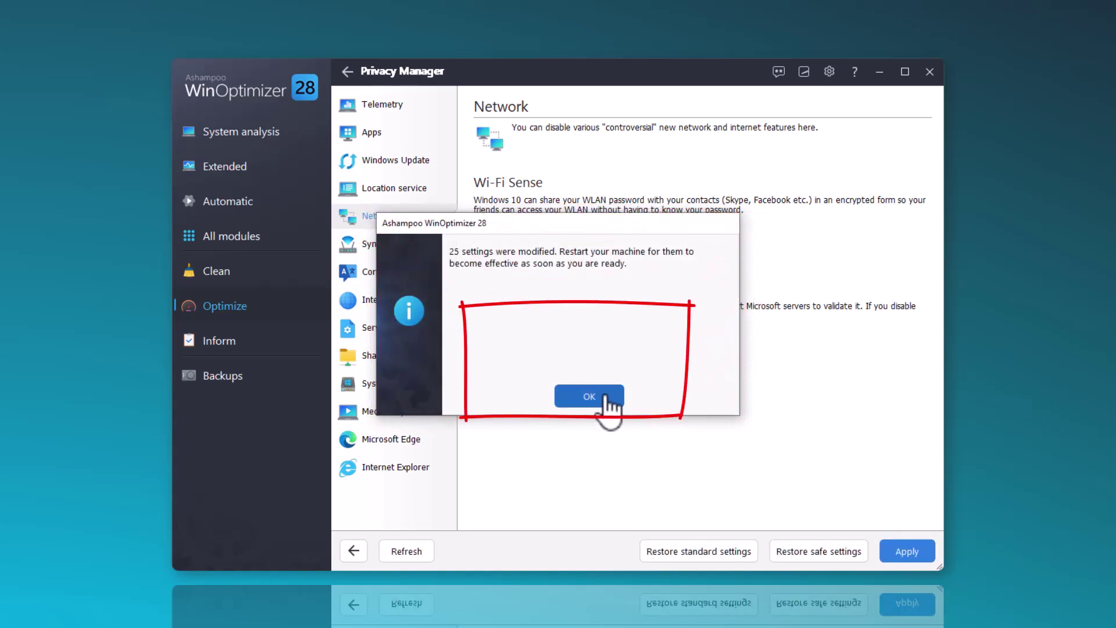
{"action": "left_click", "coordinate": [605, 397]}
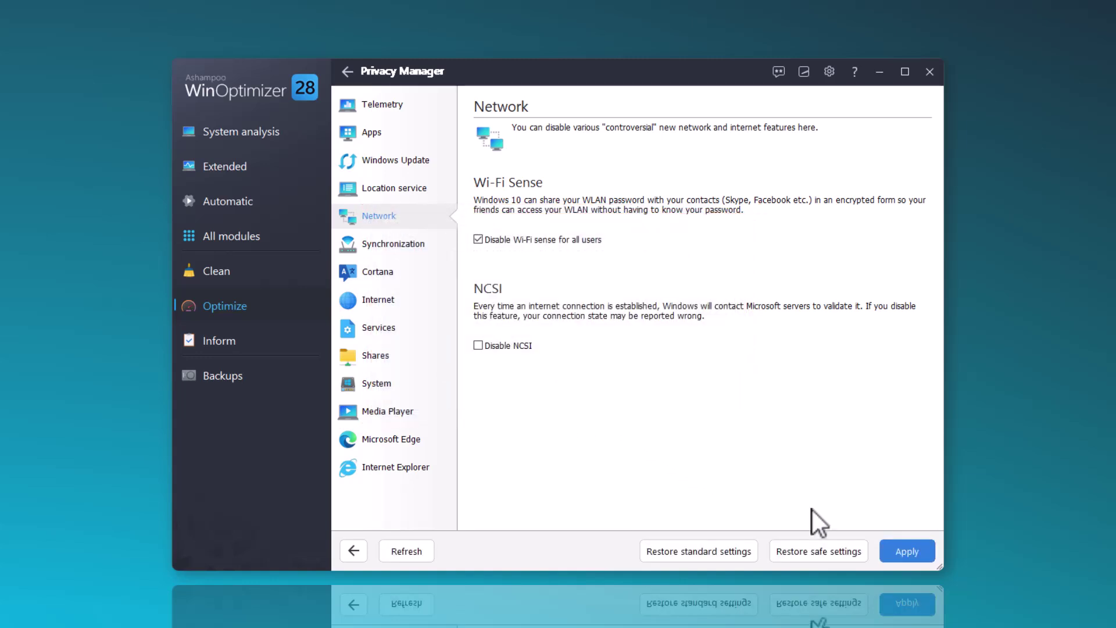
{"action": "left_click", "coordinate": [904, 552]}
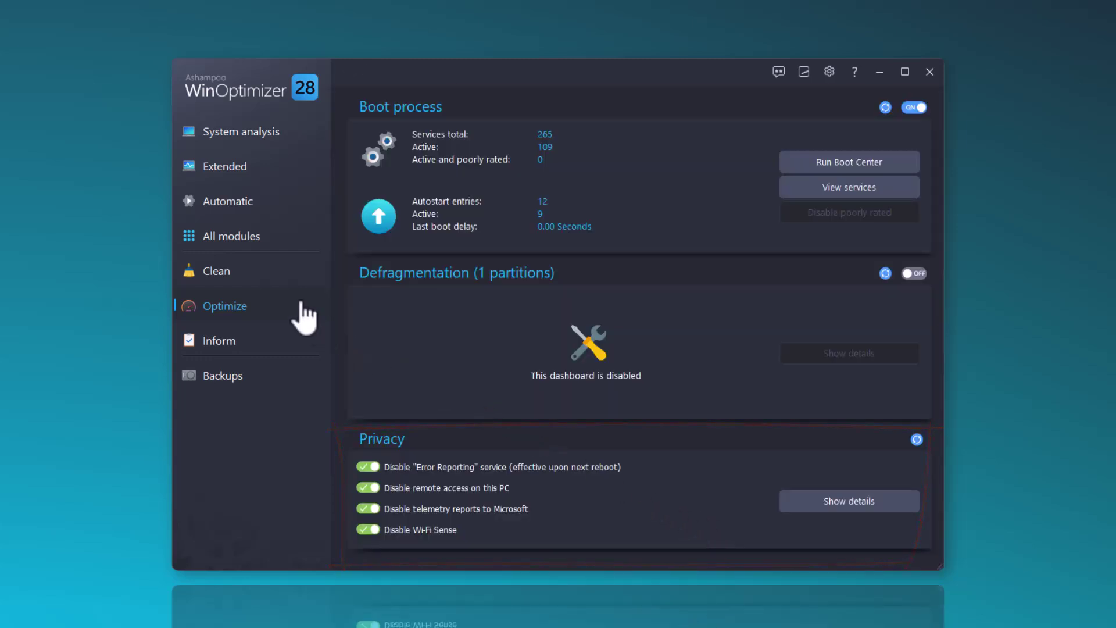
Show the All modules overview grouped under Maintain system, Improve performance and Customize Windows
{"action": "left_click", "coordinate": [239, 235]}
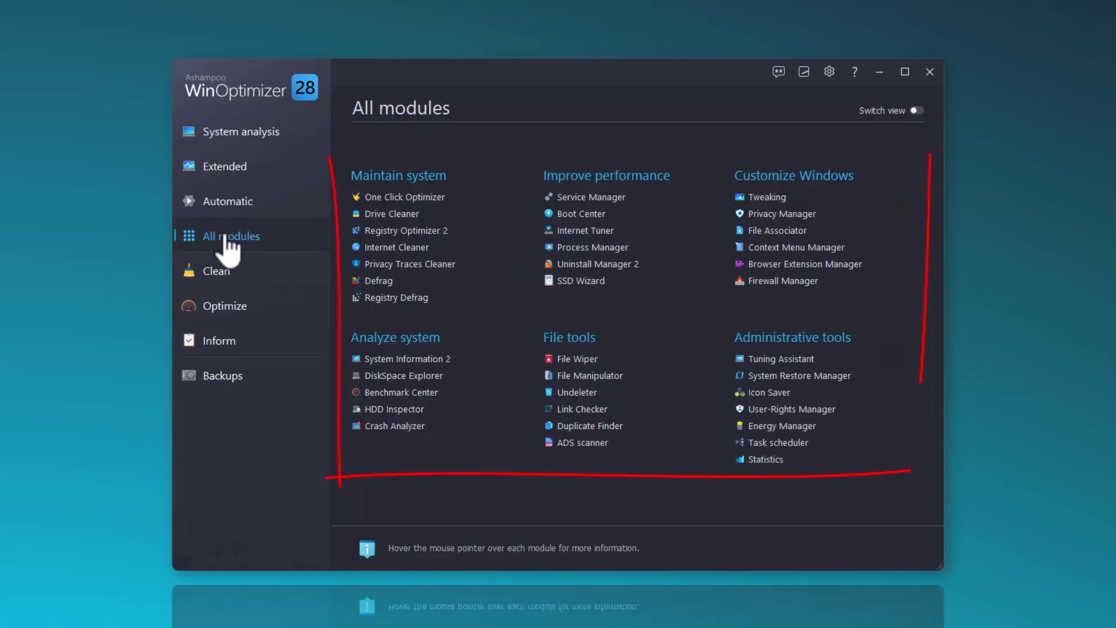